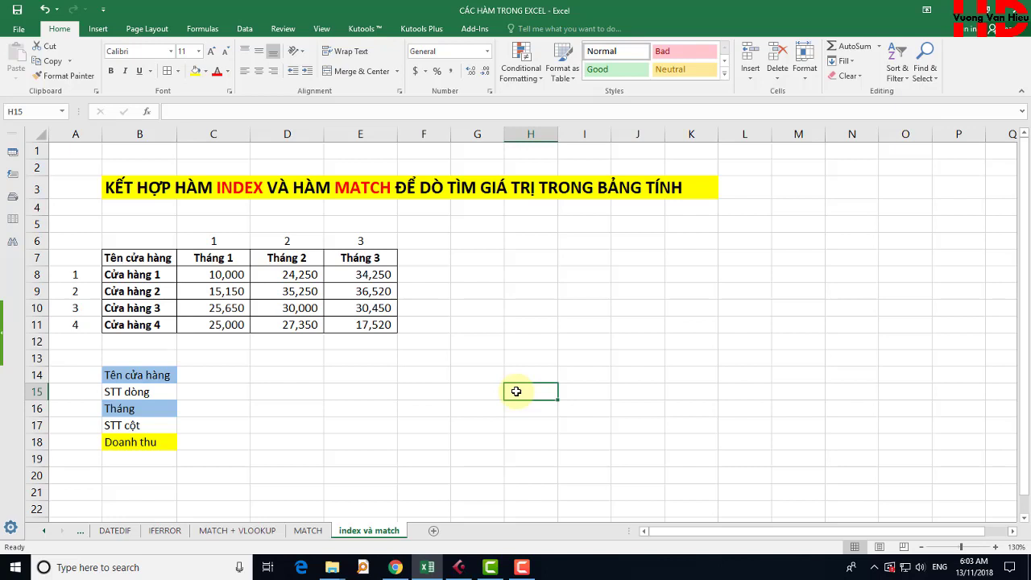
# Highlight the store names and the Cửa hàng 3 row's 30,000 revenue figure in the table
pyautogui.click(529, 293)
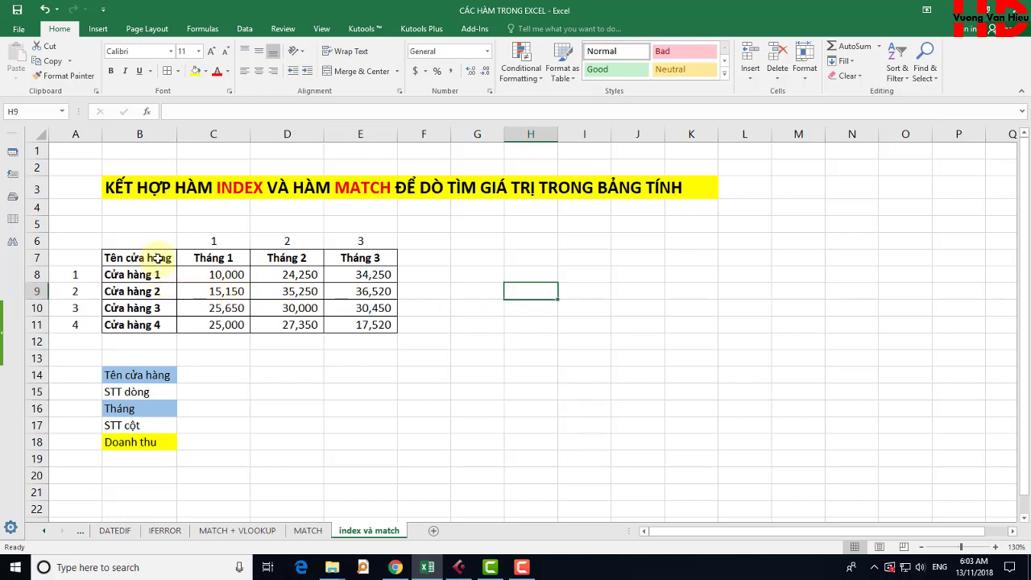
pyautogui.moveTo(153, 274)
pyautogui.mouseDown()
pyautogui.moveTo(162, 324)
pyautogui.moveTo(170, 313)
pyautogui.mouseUp()
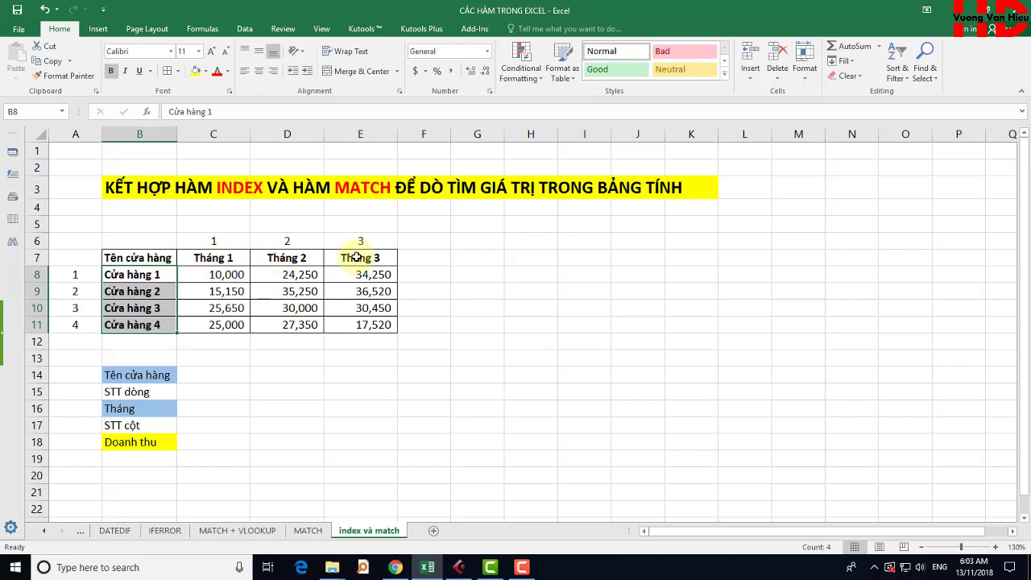
pyautogui.click(628, 257)
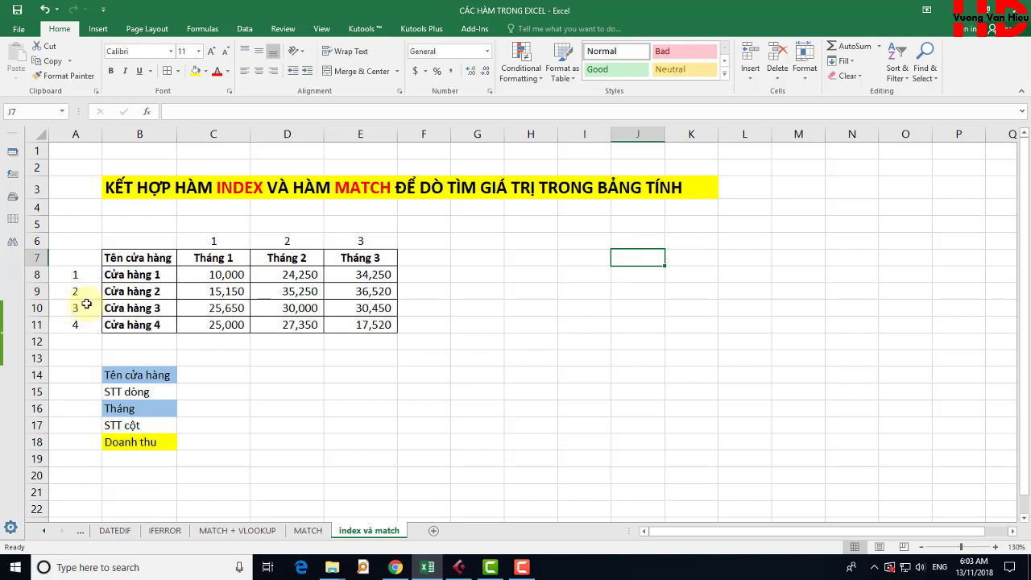
pyautogui.click(128, 307)
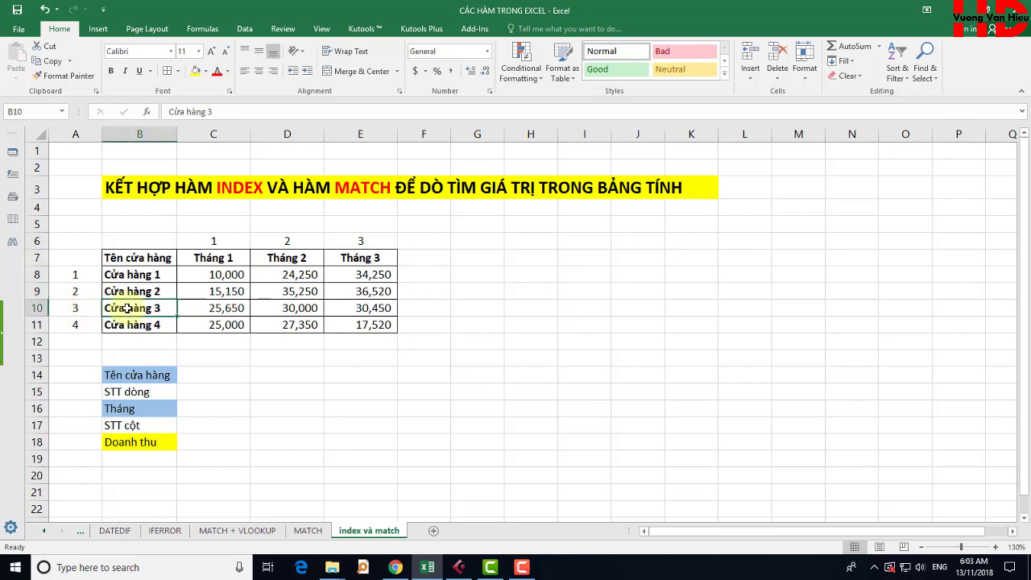
pyautogui.click(286, 310)
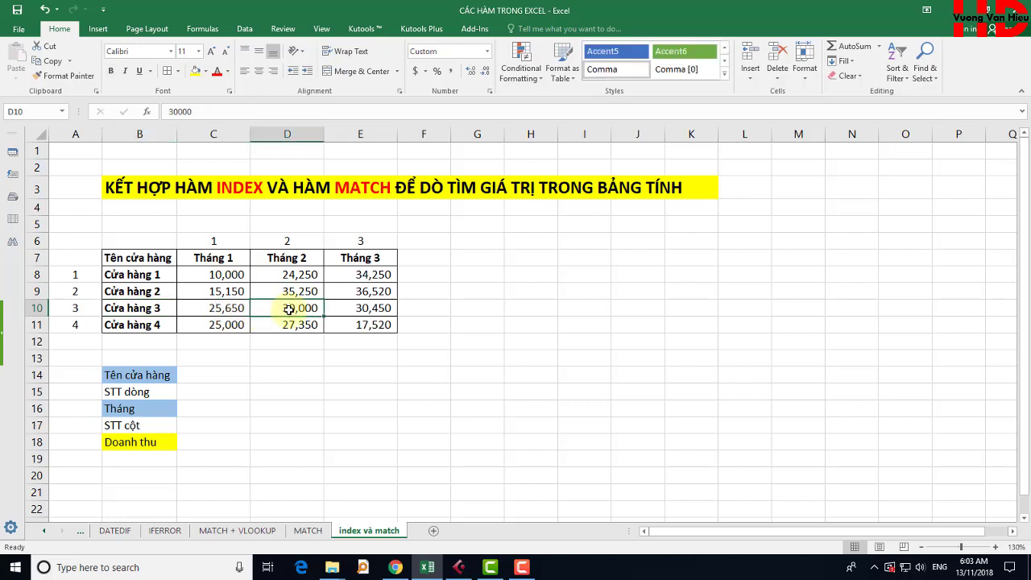
# Enter =INDEX(C8:E11,3,2) in C18 so Doanh thu returns 30,000
pyautogui.click(205, 442)
pyautogui.write('=in')
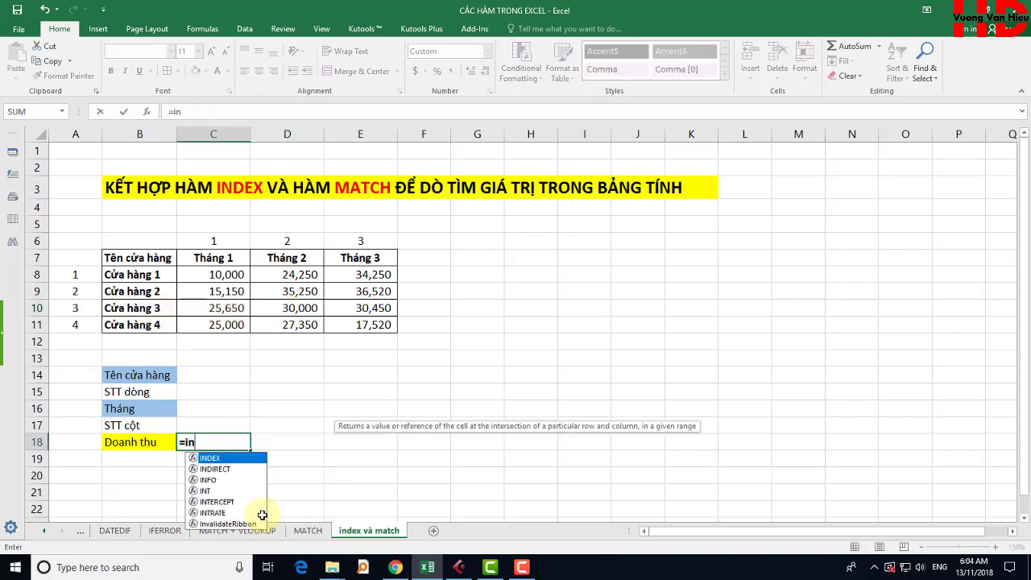
pyautogui.write('d')
pyautogui.press('Tab')
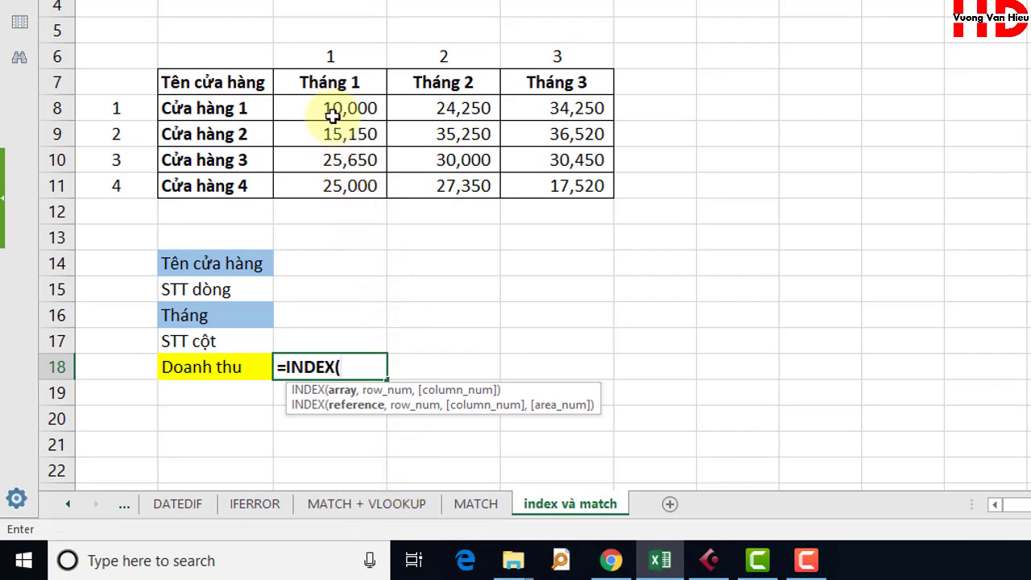
pyautogui.moveTo(338, 103); pyautogui.dragTo(577, 193)
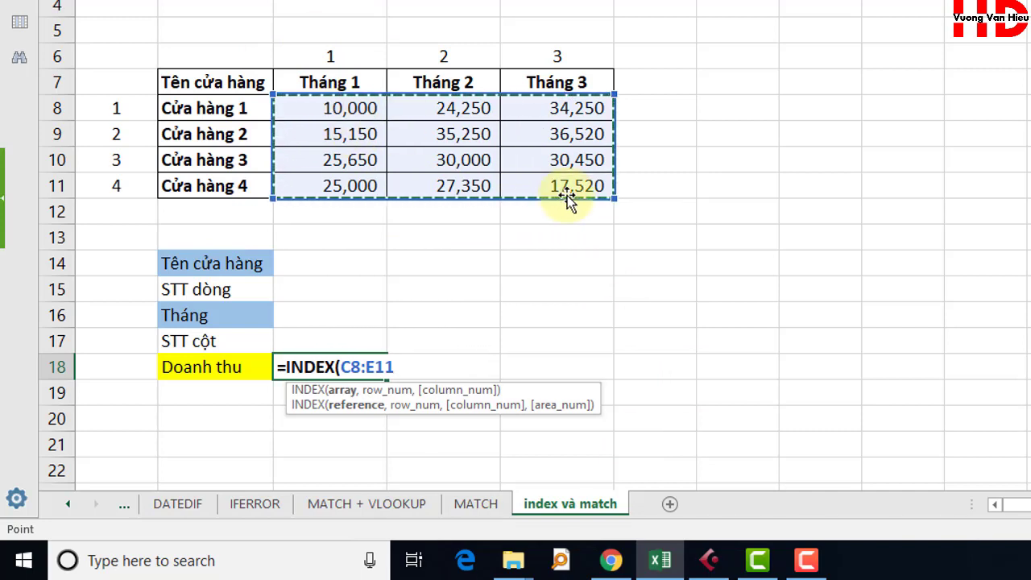
pyautogui.write(',')
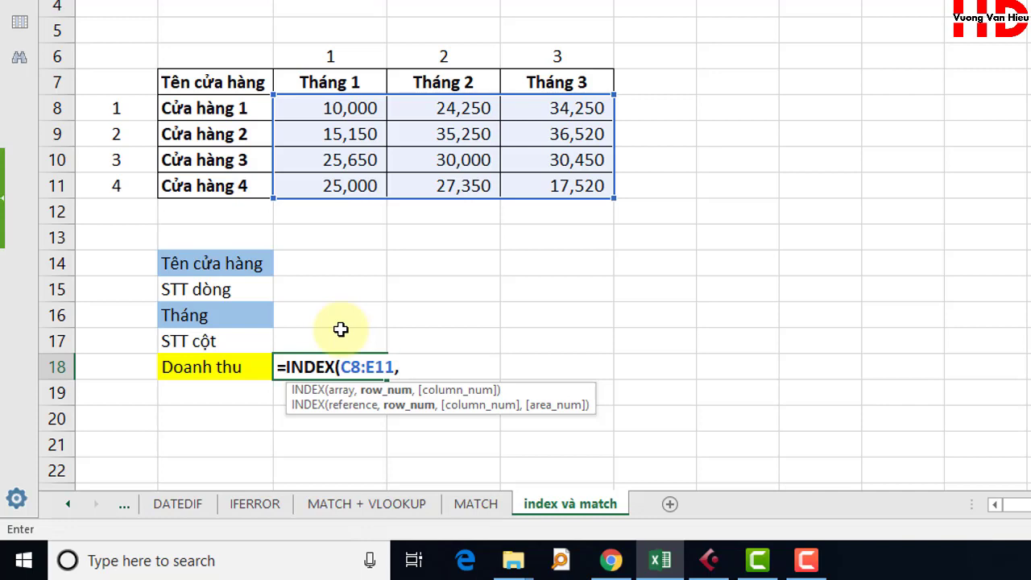
pyautogui.write('3,')
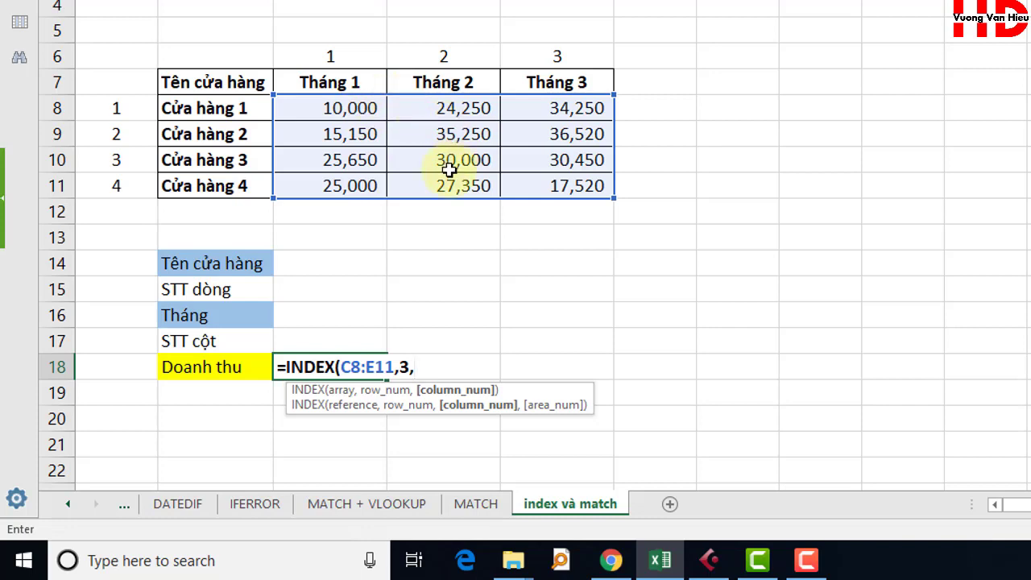
pyautogui.write('2')
pyautogui.press('Return')
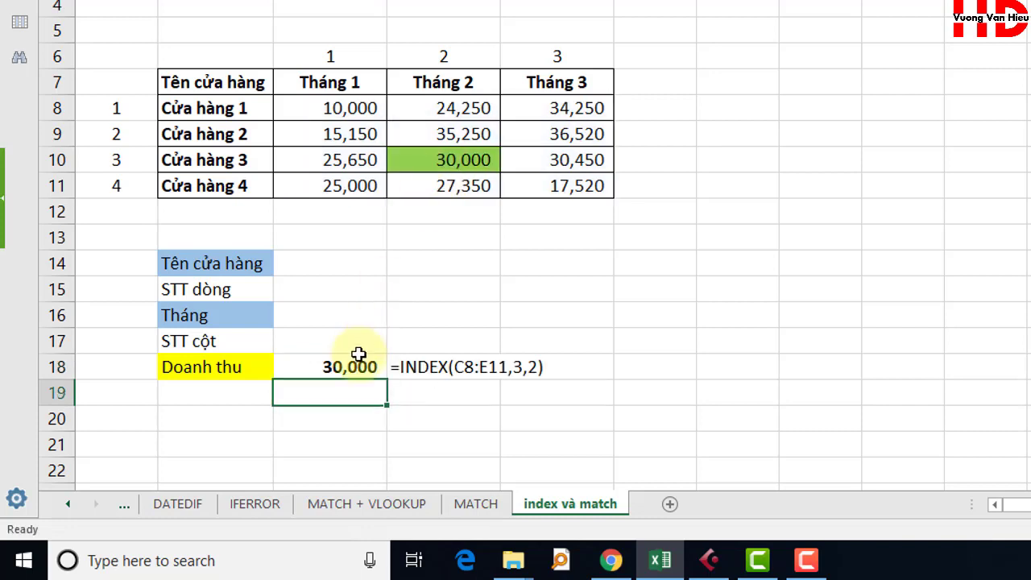
pyautogui.click(456, 164)
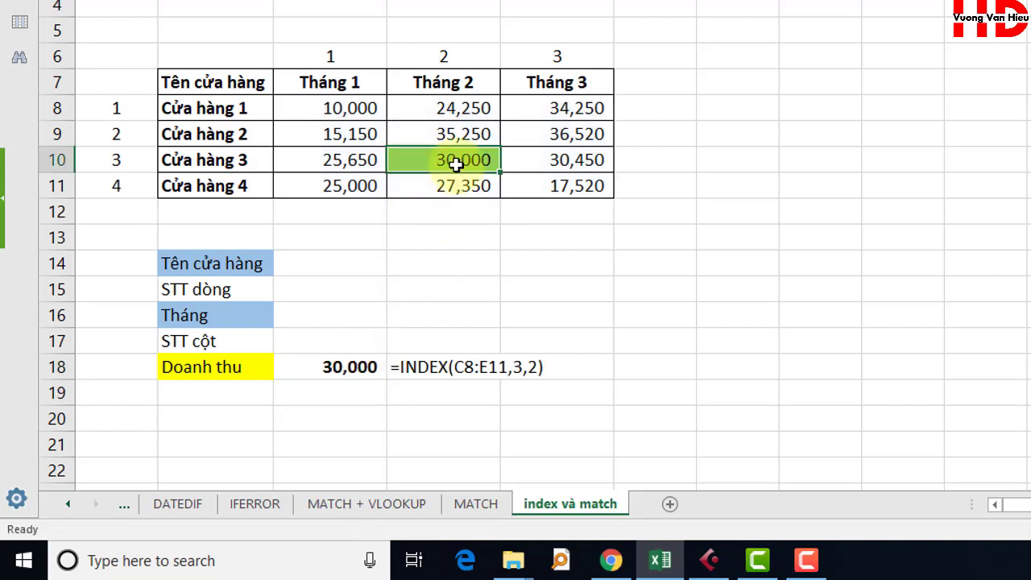
pyautogui.moveTo(346, 103)
pyautogui.mouseDown()
pyautogui.moveTo(561, 166)
pyautogui.moveTo(564, 182)
pyautogui.mouseUp()
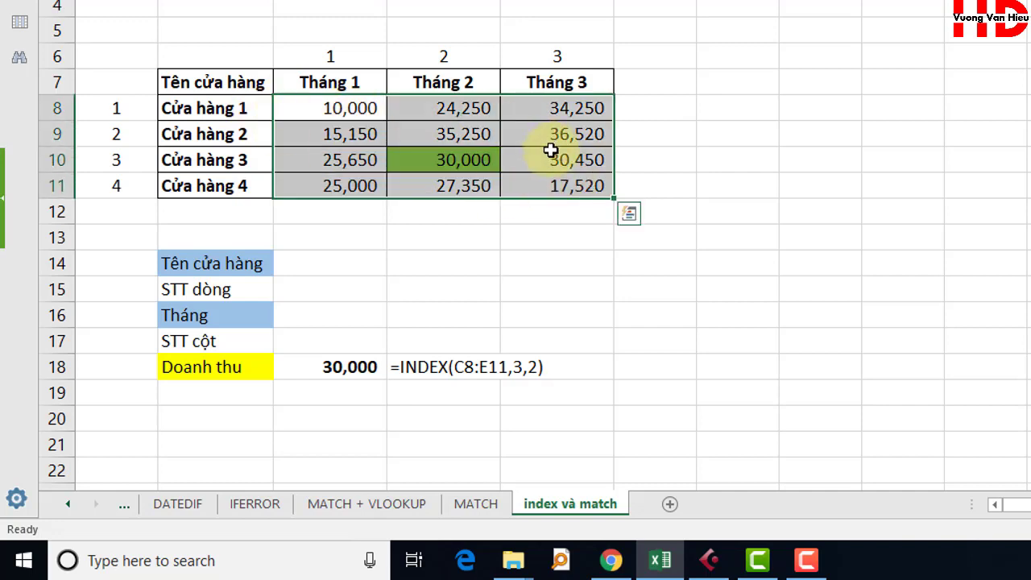
pyautogui.click(482, 269)
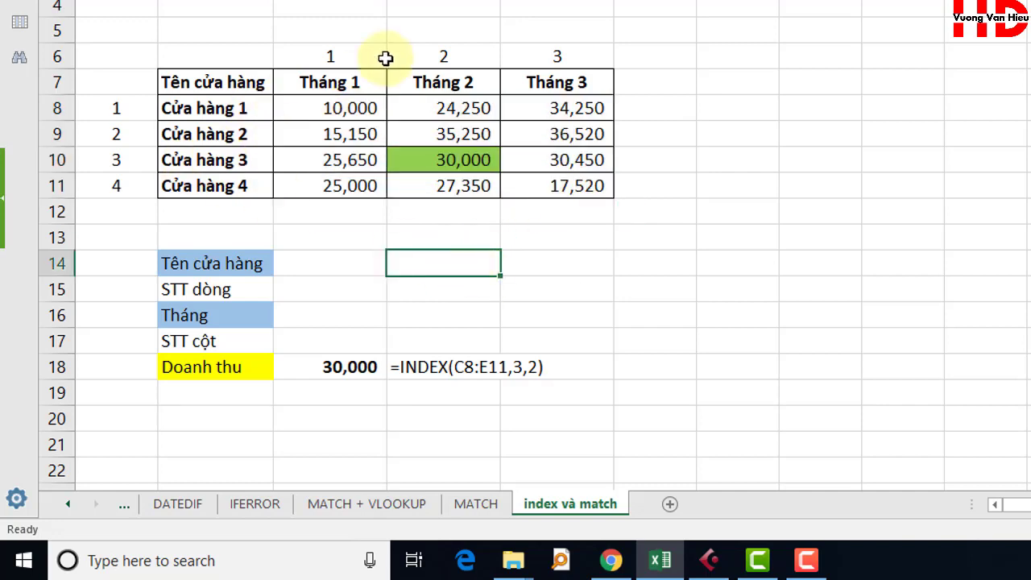
pyautogui.click(228, 164)
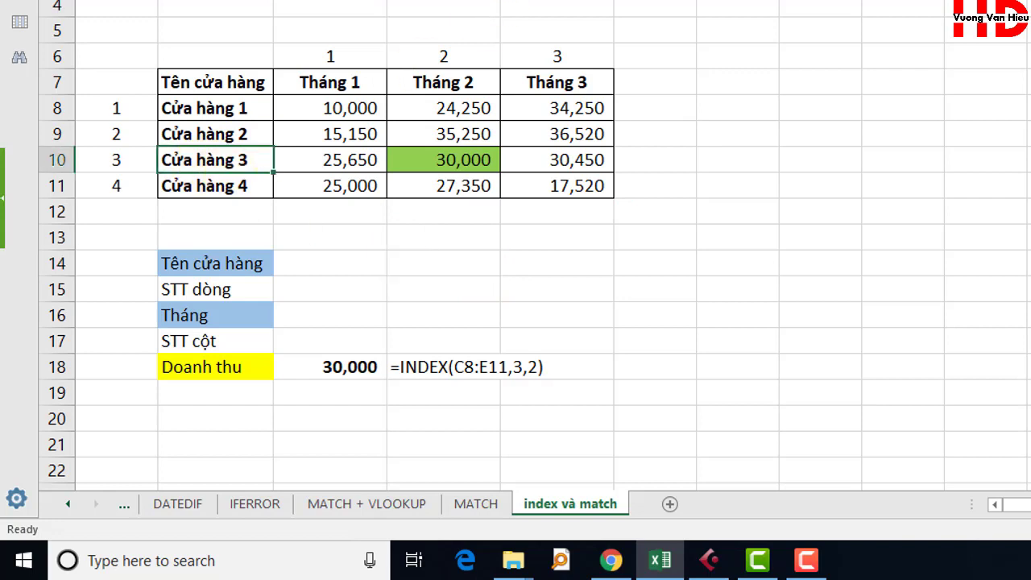
pyautogui.click(431, 164)
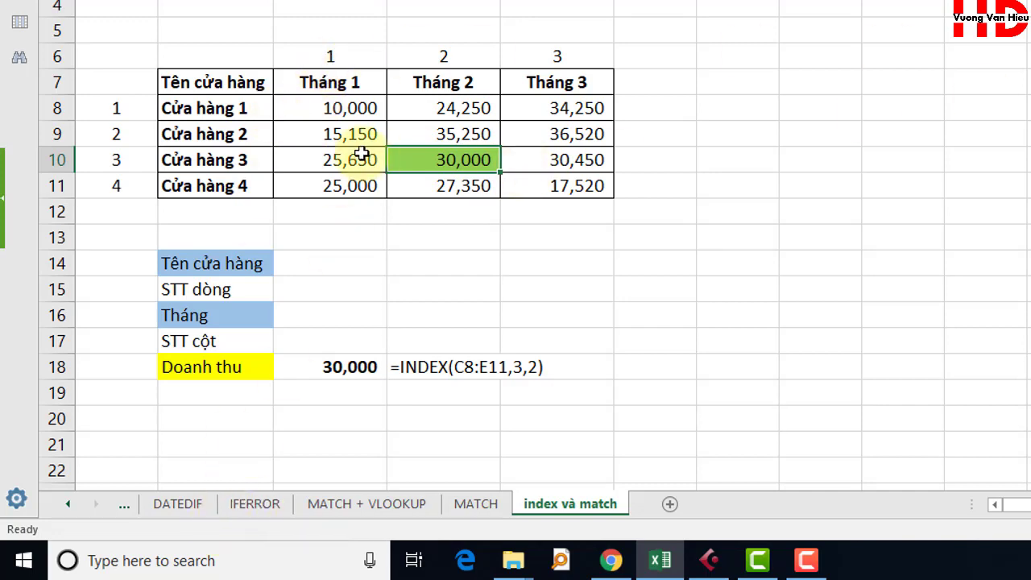
pyautogui.click(741, 81)
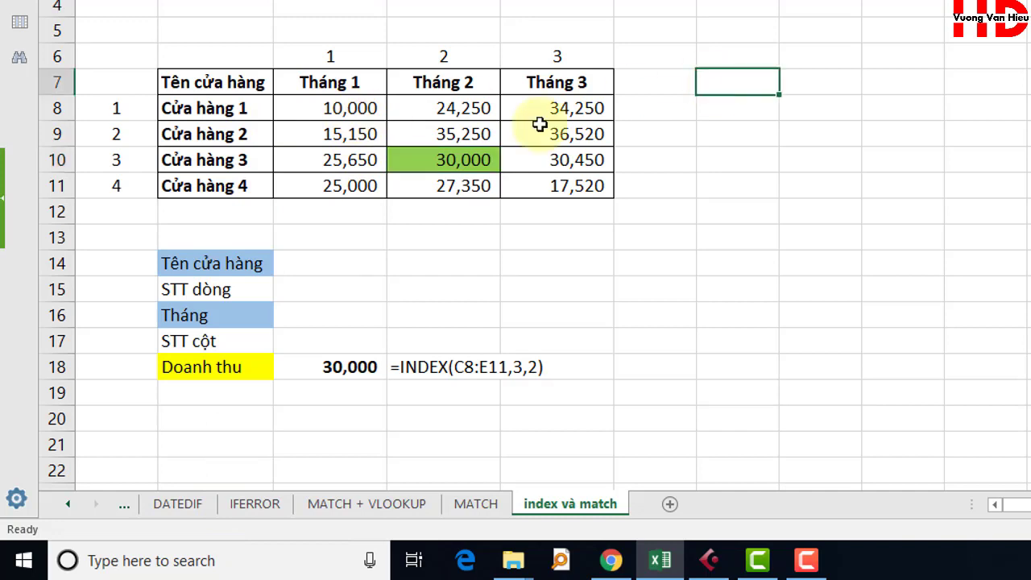
pyautogui.moveTo(348, 110); pyautogui.dragTo(571, 191)
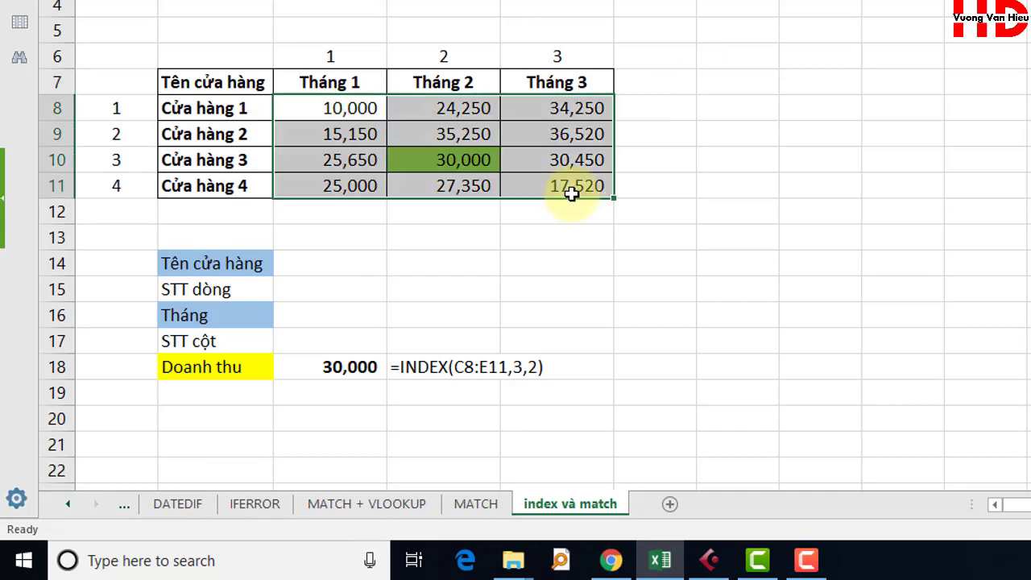
pyautogui.click(355, 113)
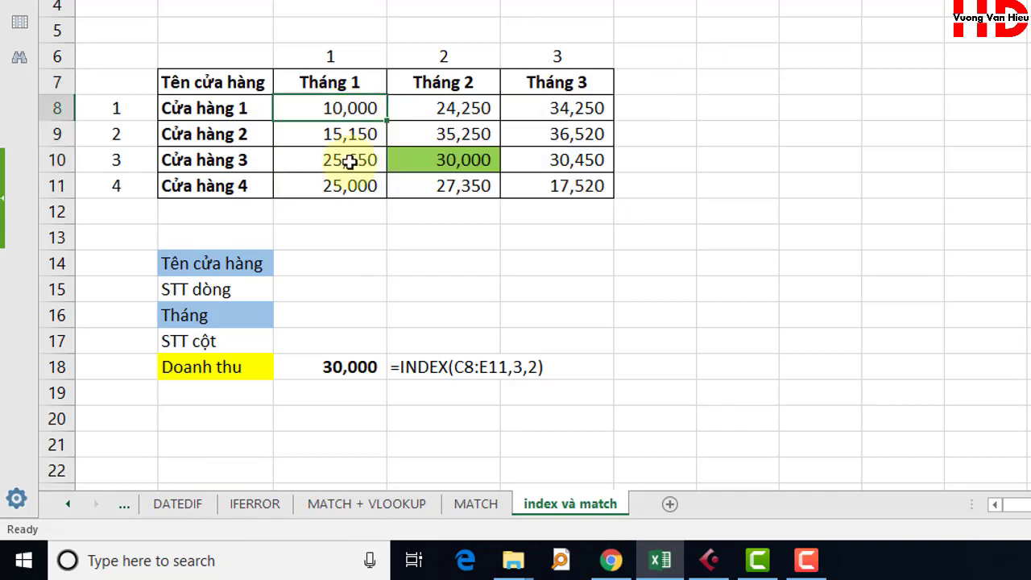
pyautogui.click(411, 291)
pyautogui.click(362, 369)
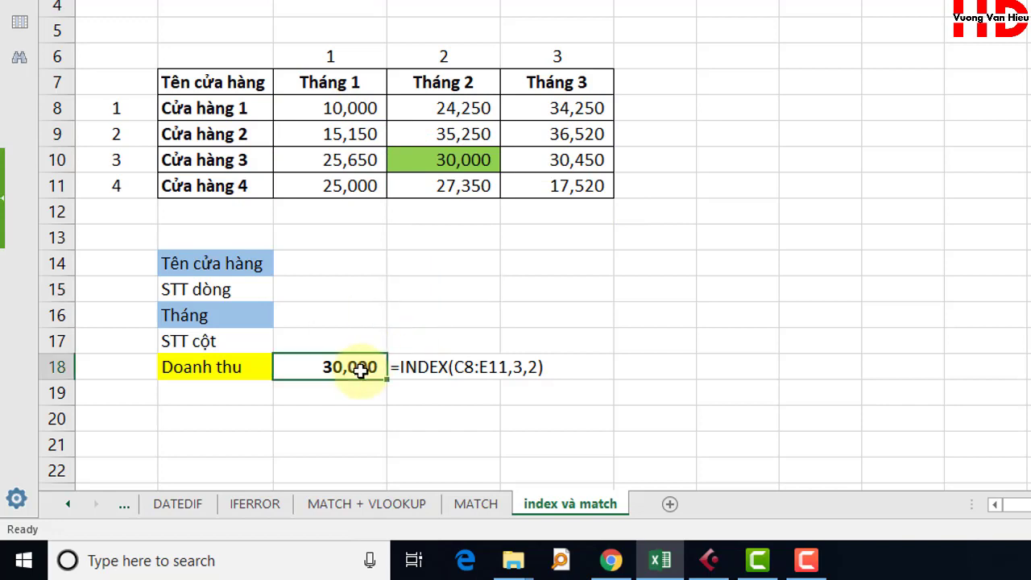
pyautogui.click(576, 291)
pyautogui.click(362, 362)
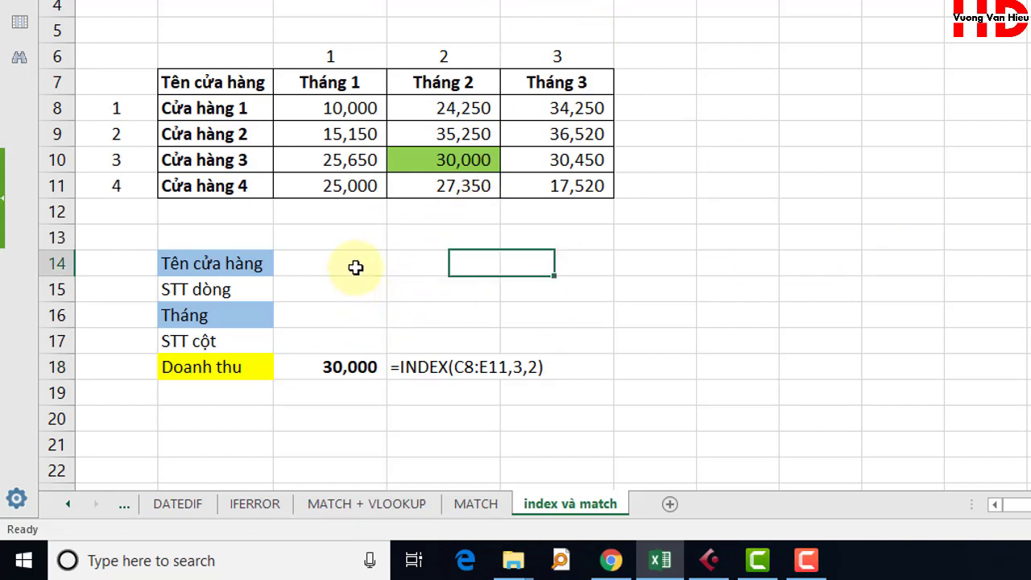
pyautogui.click(357, 267)
pyautogui.doubleClick(346, 367)
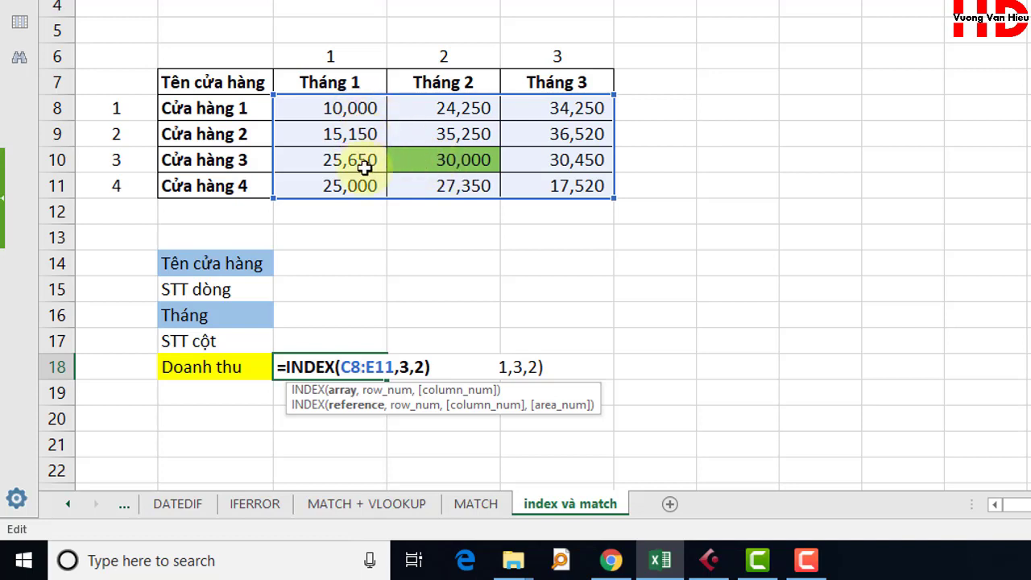
pyautogui.moveTo(472, 194); pyautogui.dragTo(475, 201)
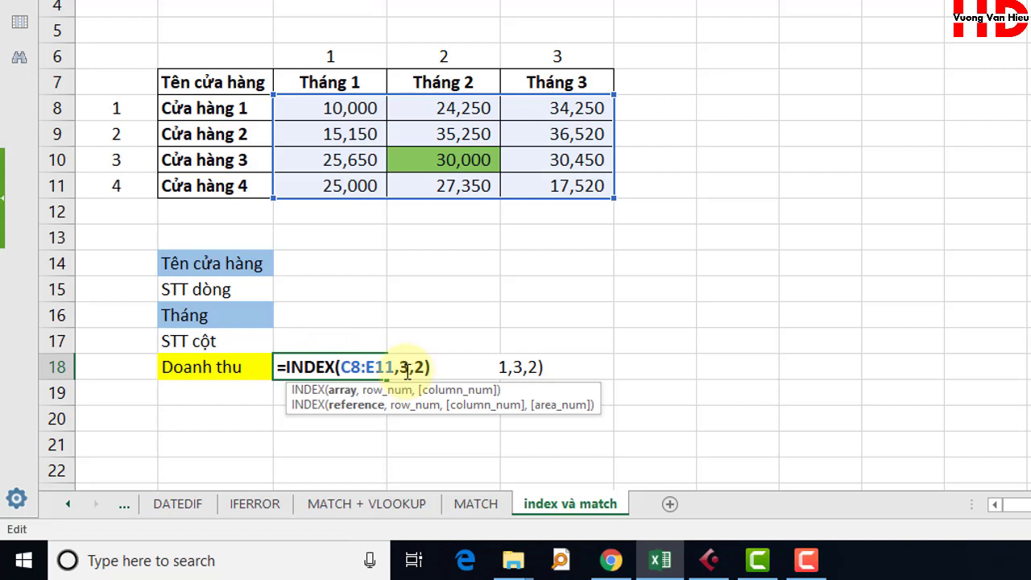
pyautogui.click(302, 368)
pyautogui.press('Return')
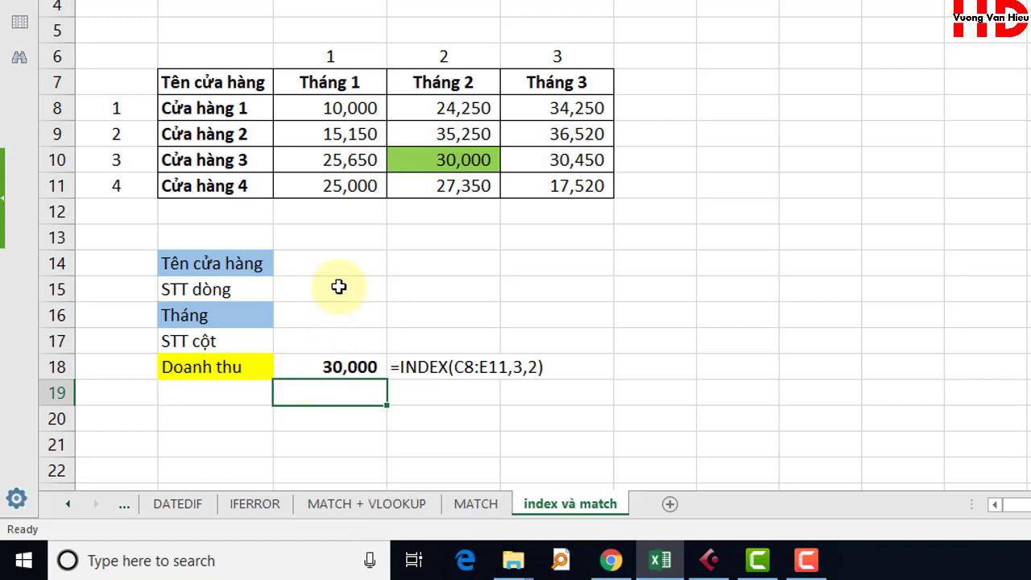
# Enter 'cửa hàng 2' as the store name in C14
pyautogui.click(341, 270)
pyautogui.write('cưa')
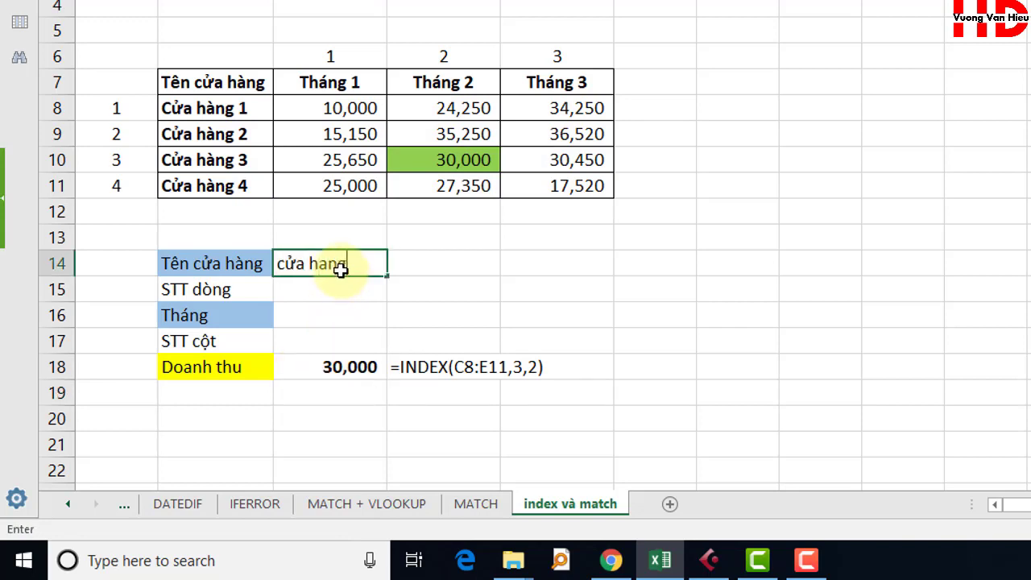
pyautogui.press('Return')
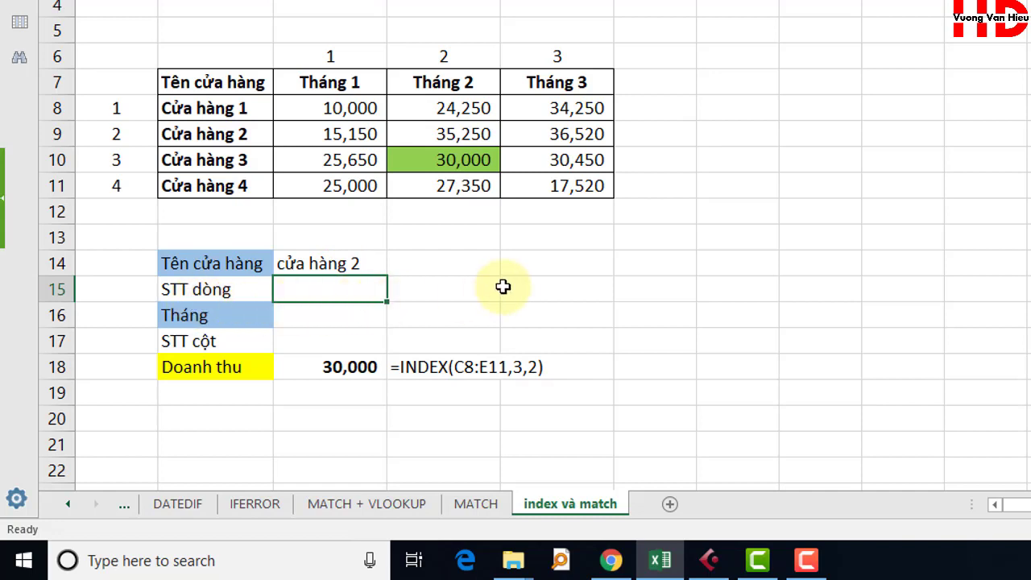
# Enter =MATCH(C14,B8:B11,0) in C15 to get the store's row position
pyautogui.write('=mat')
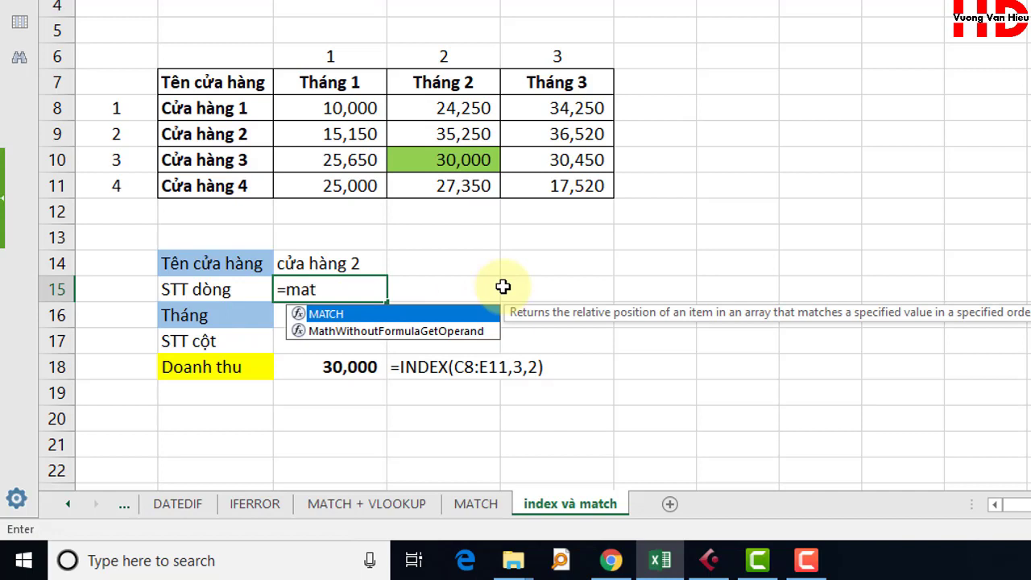
pyautogui.press('Tab')
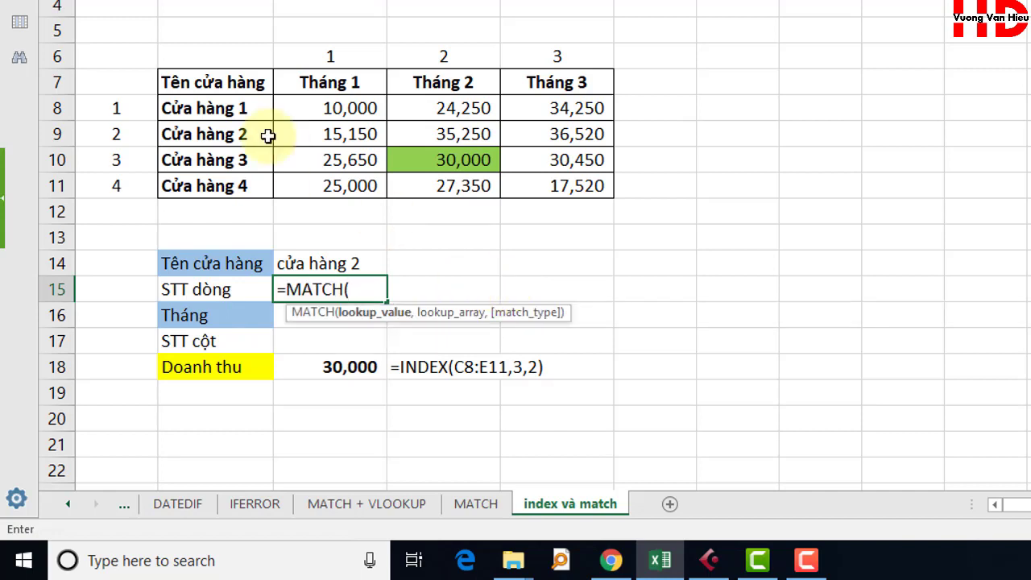
pyautogui.moveTo(240, 108); pyautogui.dragTo(224, 181)
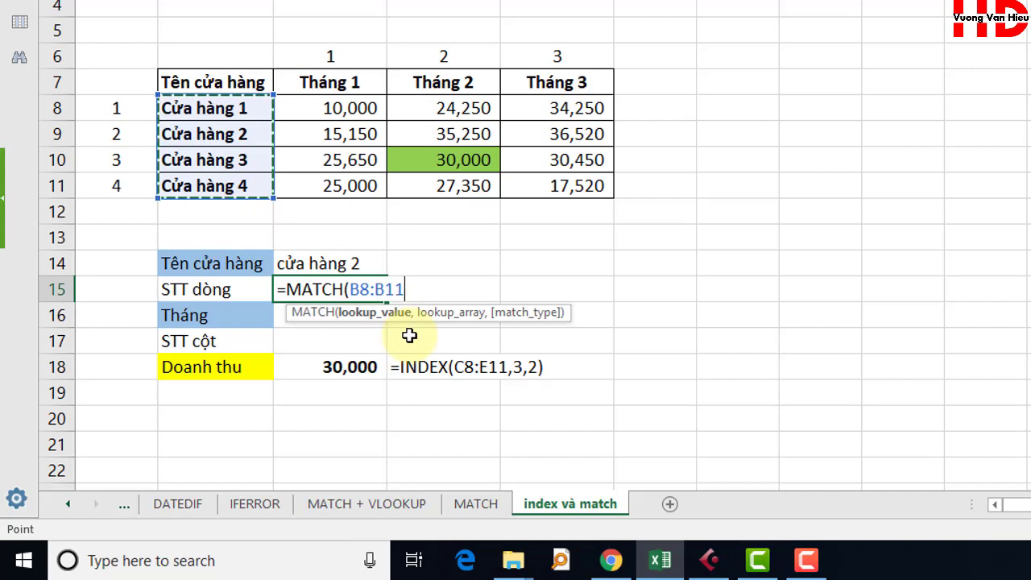
pyautogui.press('BackSpace')
pyautogui.press('BackSpace')
pyautogui.press('BackSpace')
pyautogui.press('BackSpace')
pyautogui.press('BackSpace')
pyautogui.press('BackSpace')
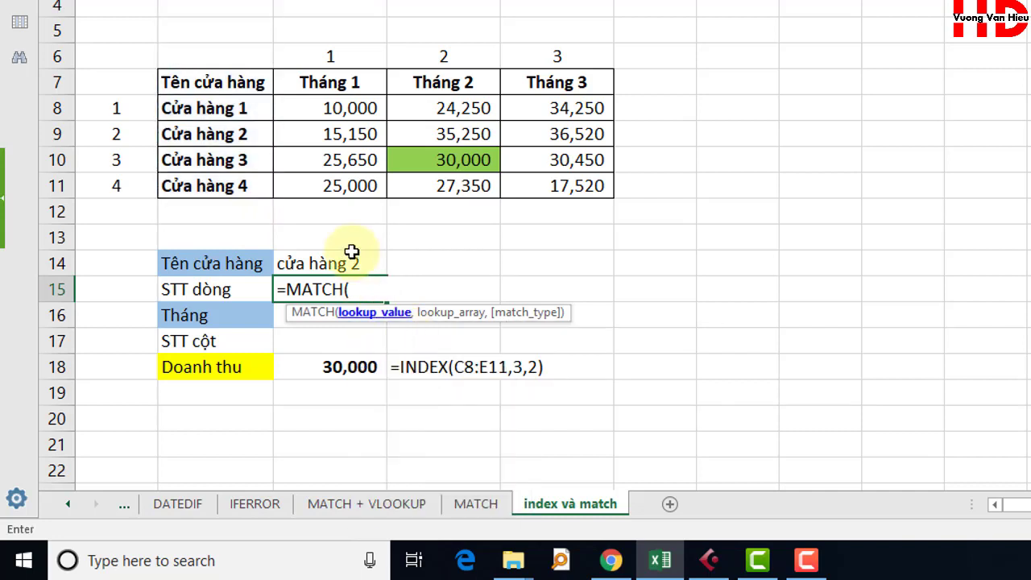
pyautogui.click(337, 264)
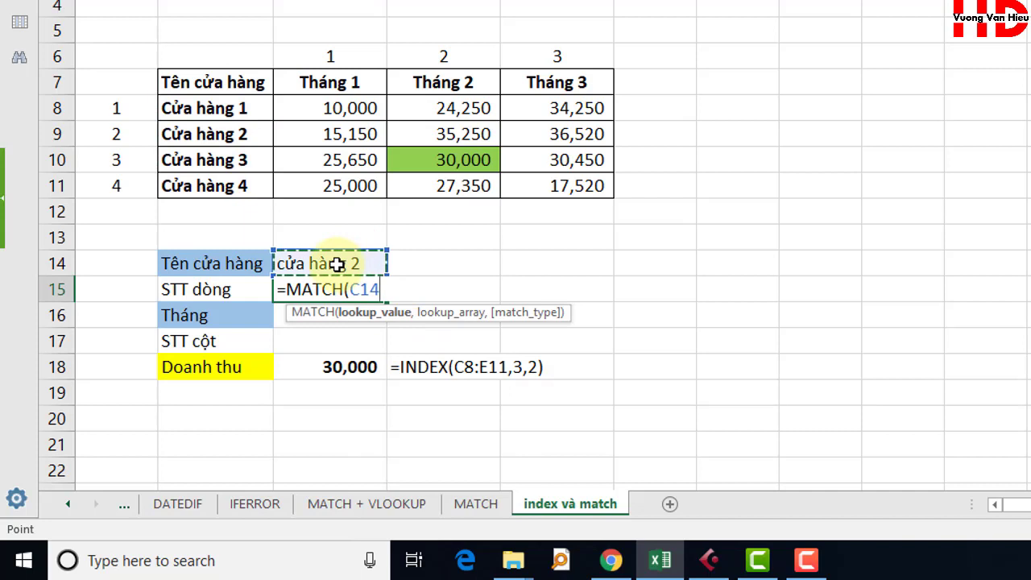
pyautogui.write(',')
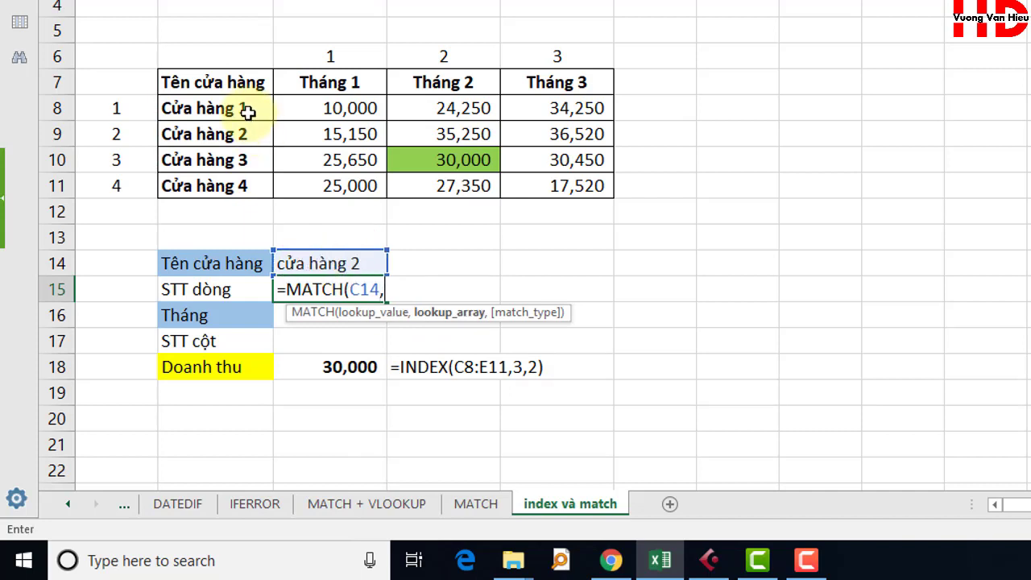
pyautogui.moveTo(246, 108); pyautogui.dragTo(231, 182)
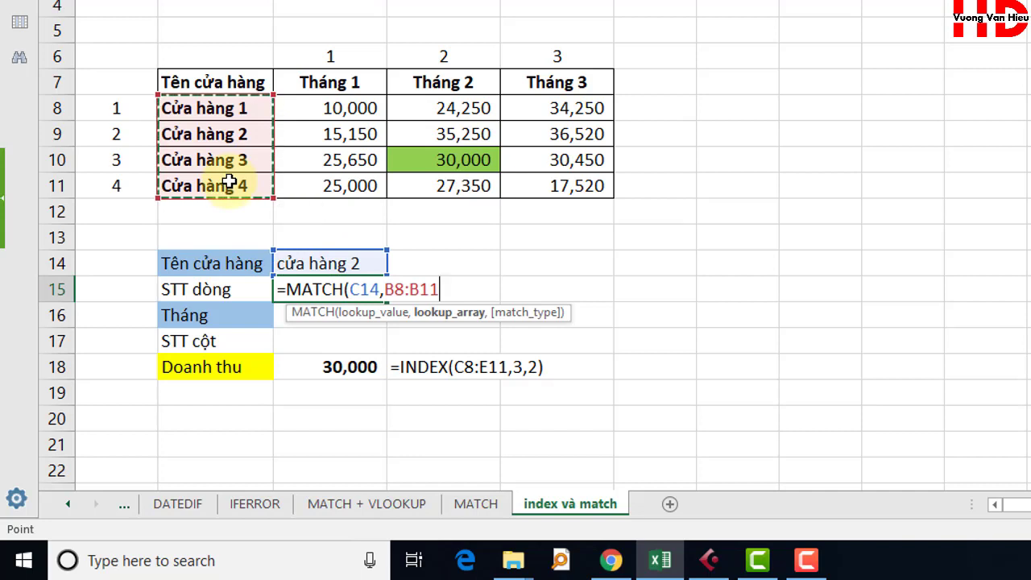
pyautogui.write(',0')
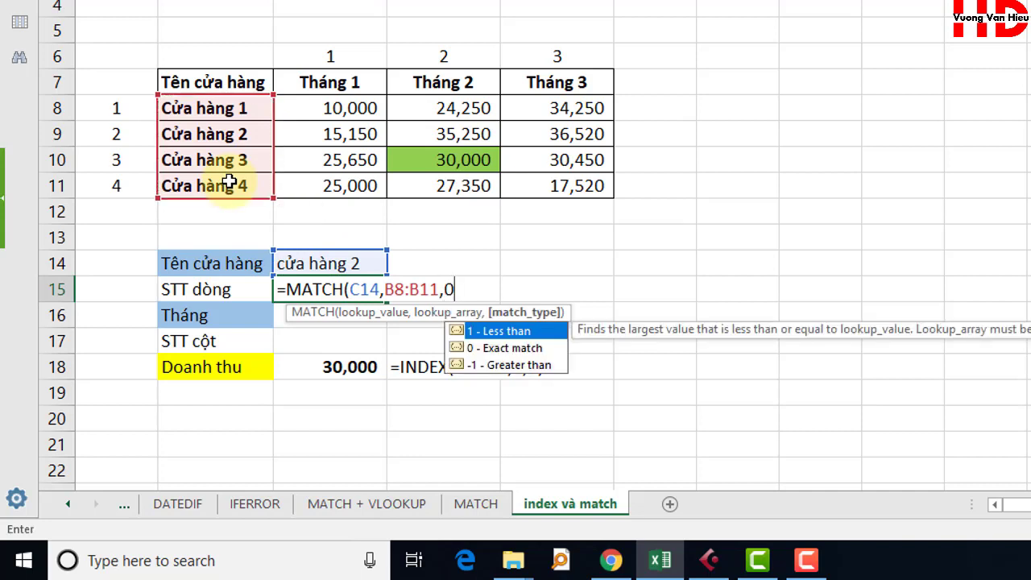
pyautogui.write(')')
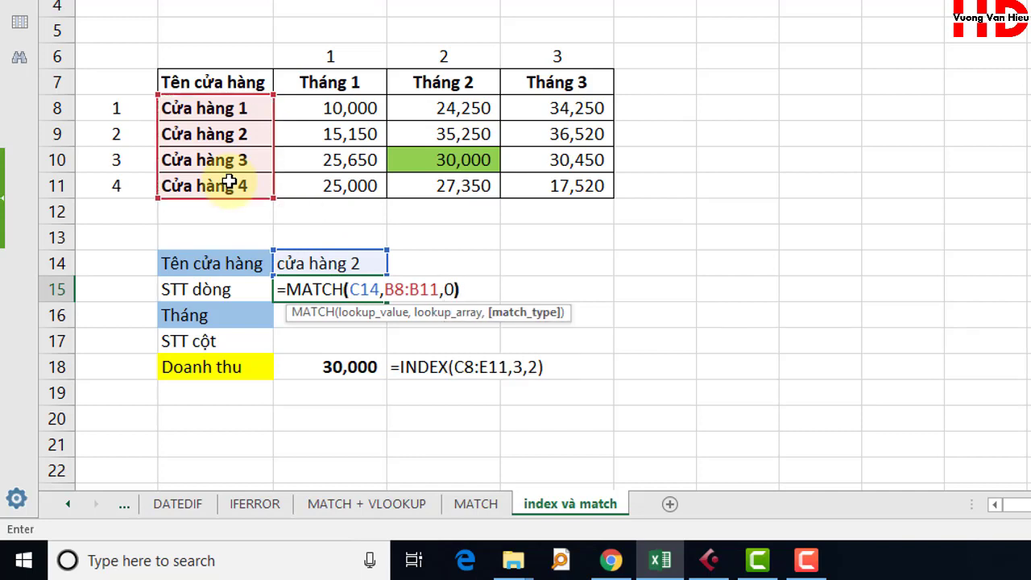
pyautogui.press('Return')
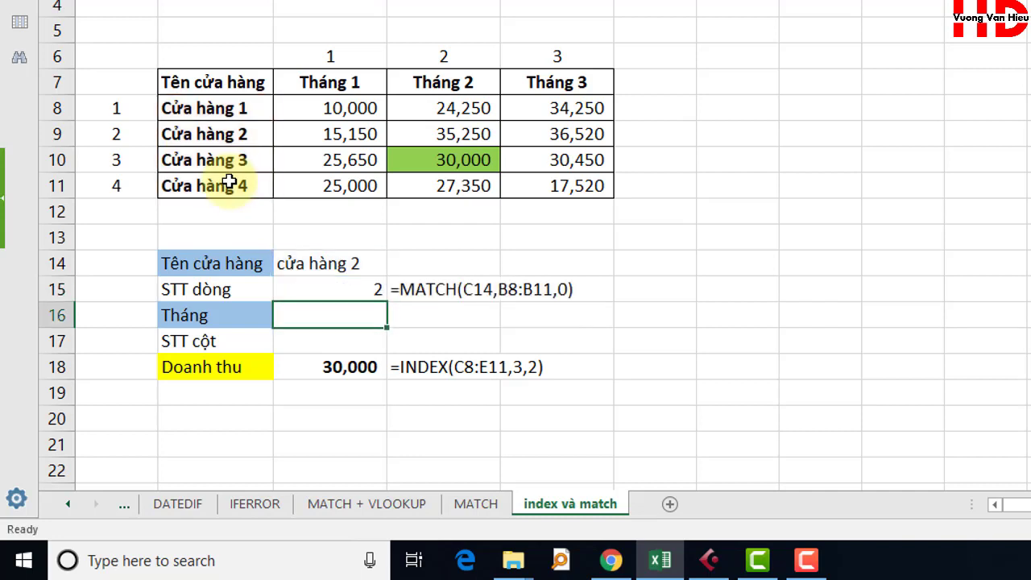
# Highlight the store list B8:B11 and its row numbers, showing Cửa hàng 2 is second
pyautogui.click(338, 292)
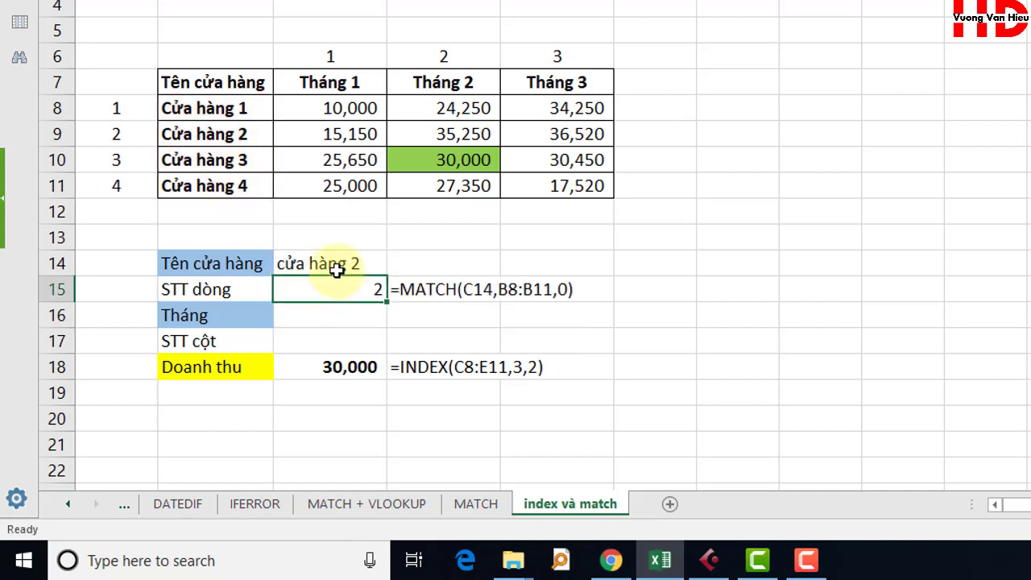
pyautogui.click(215, 131)
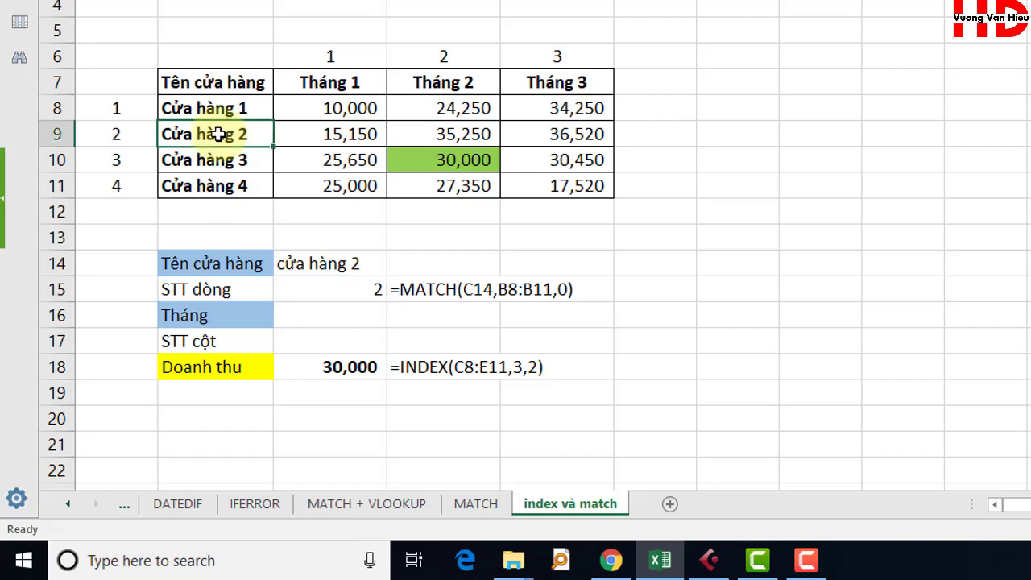
pyautogui.click(221, 106)
pyautogui.moveTo(221, 105); pyautogui.dragTo(230, 189)
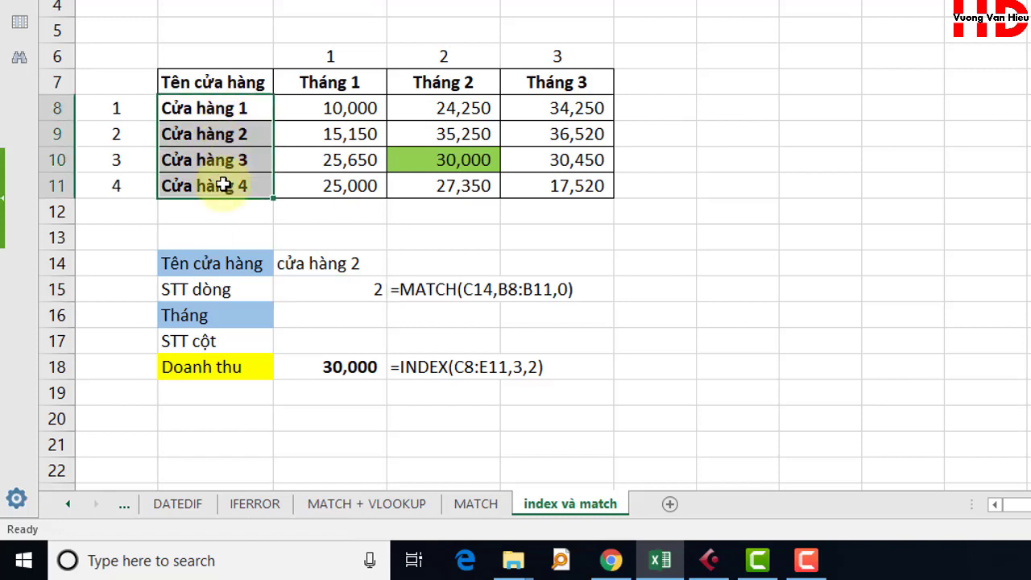
pyautogui.moveTo(122, 111); pyautogui.dragTo(139, 190)
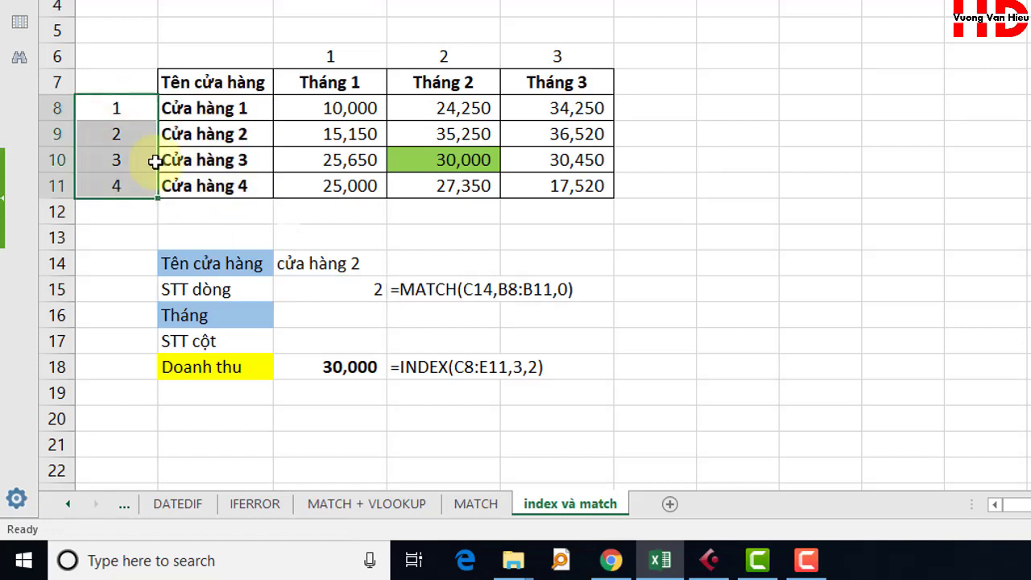
pyautogui.click(200, 137)
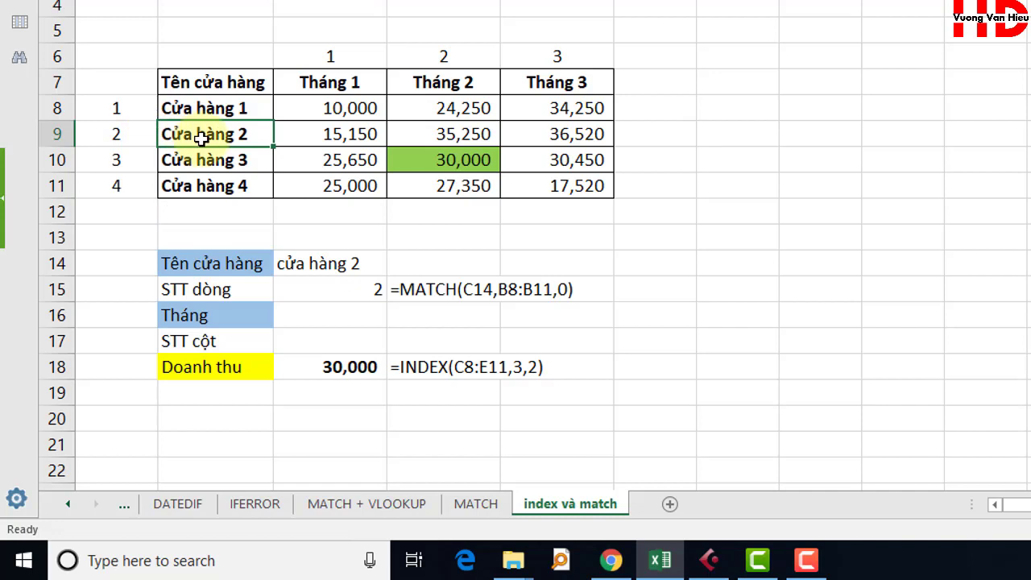
pyautogui.click(300, 313)
pyautogui.write('tháng 2')
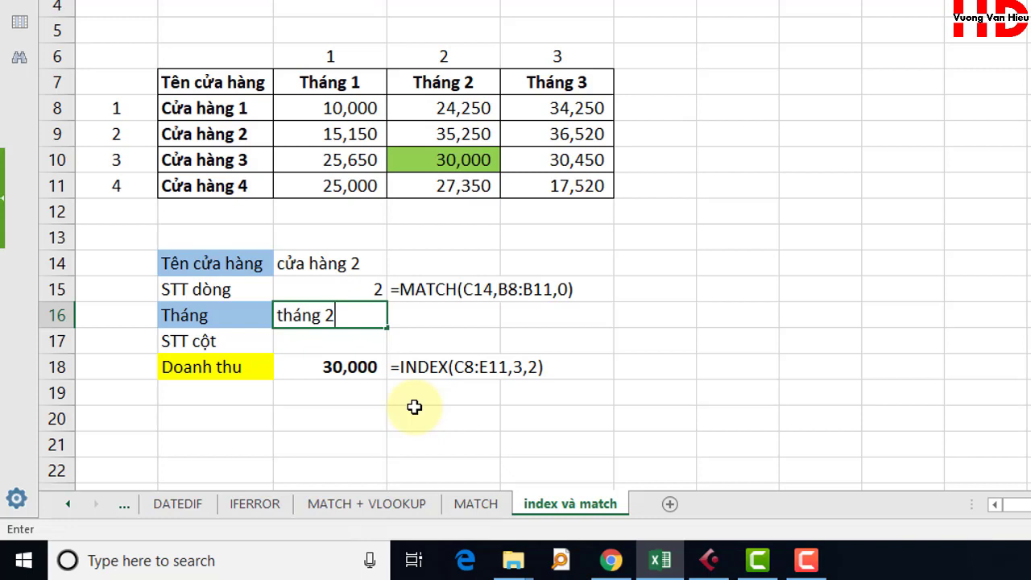
# Enter tháng 2 in C16 and =MATCH(C16,C7:E7,0) in C17, returning column 2
pyautogui.press('Return')
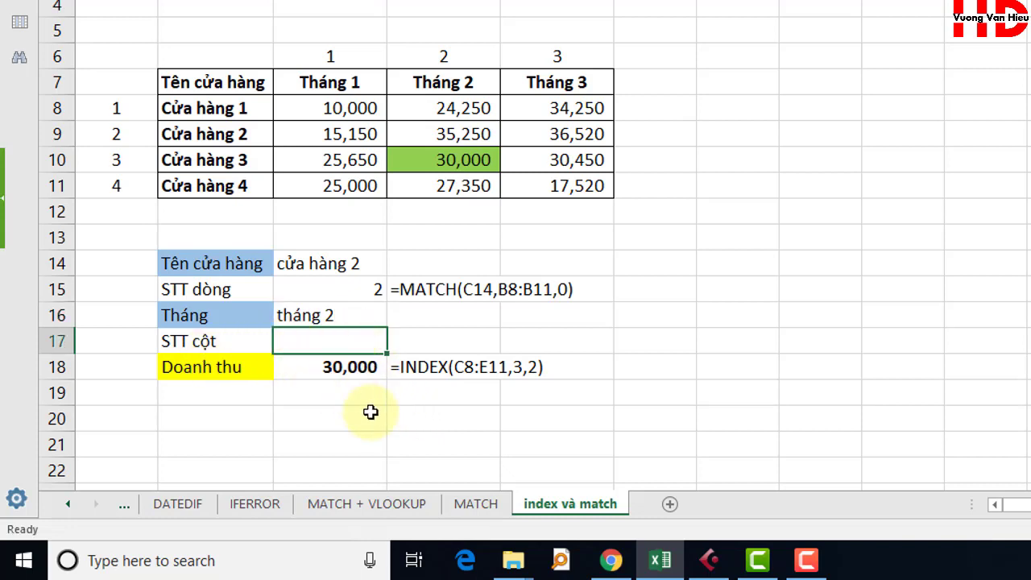
pyautogui.write('=m')
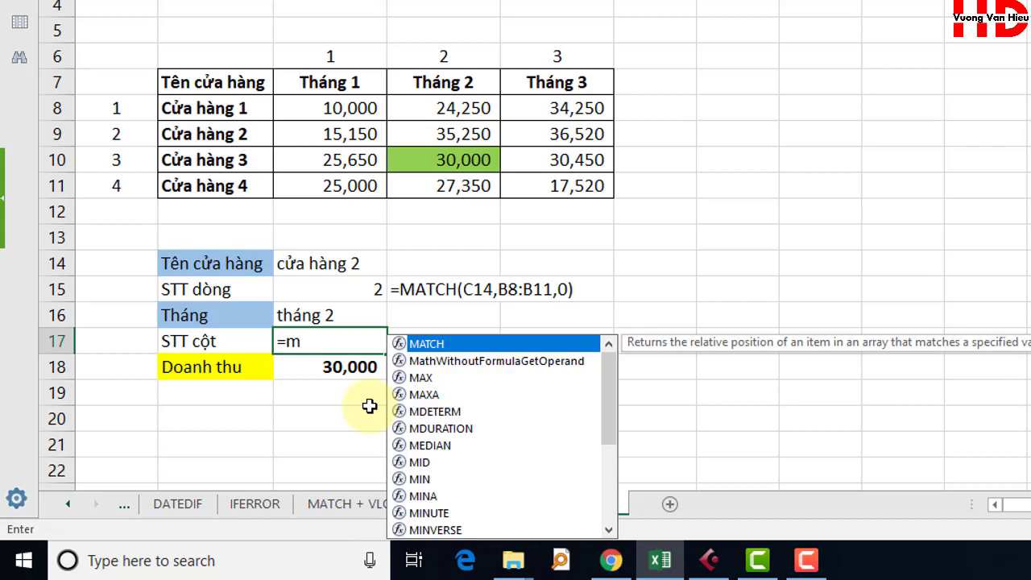
pyautogui.write('atch')
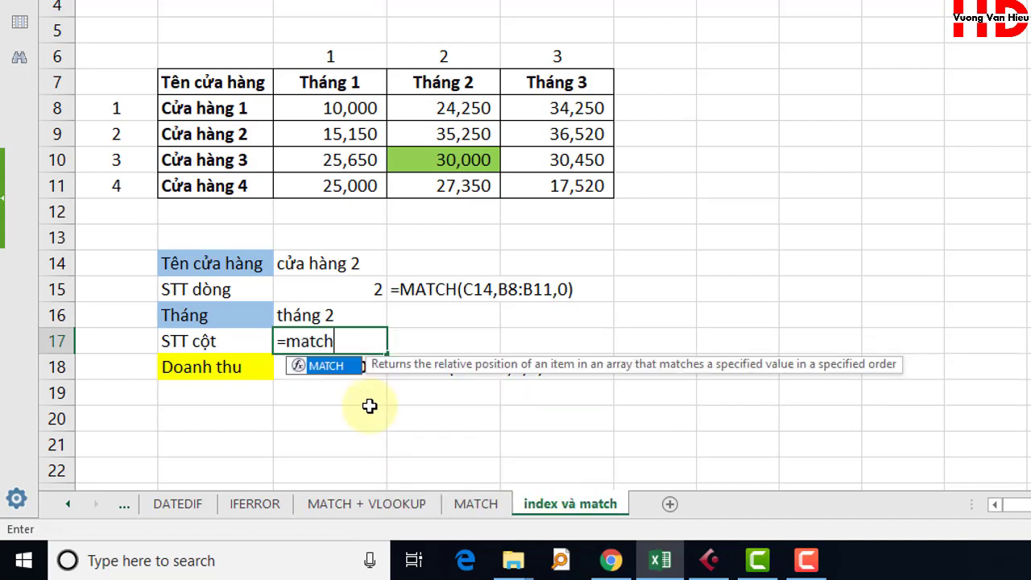
pyautogui.press('Tab')
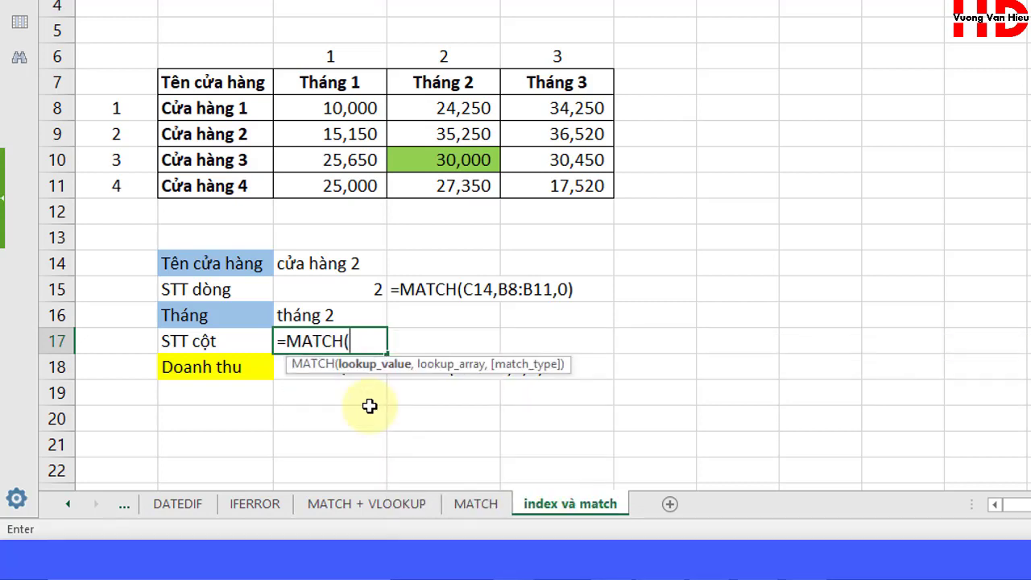
pyautogui.click(331, 316)
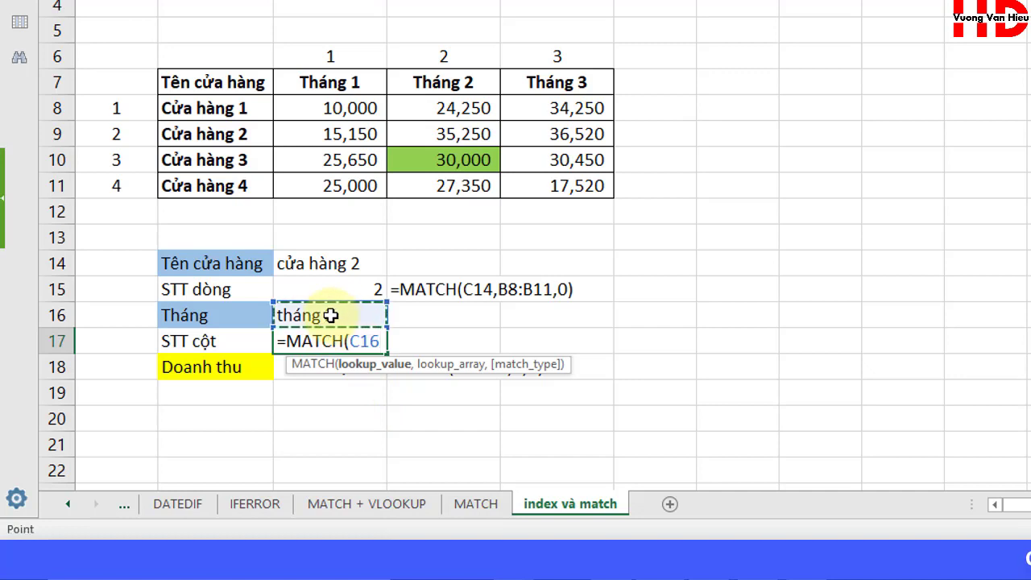
pyautogui.write(',')
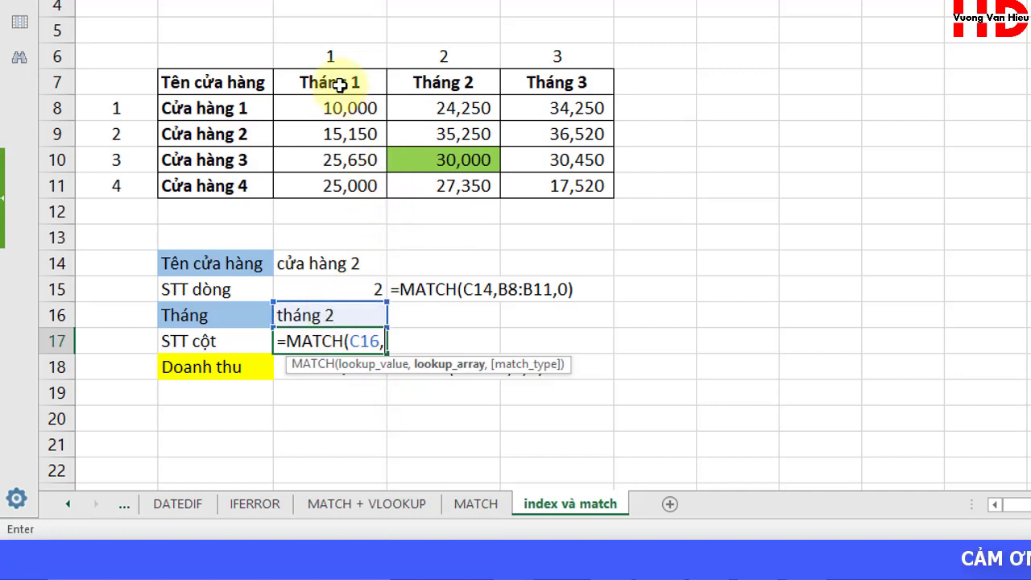
pyautogui.moveTo(339, 83); pyautogui.dragTo(579, 78)
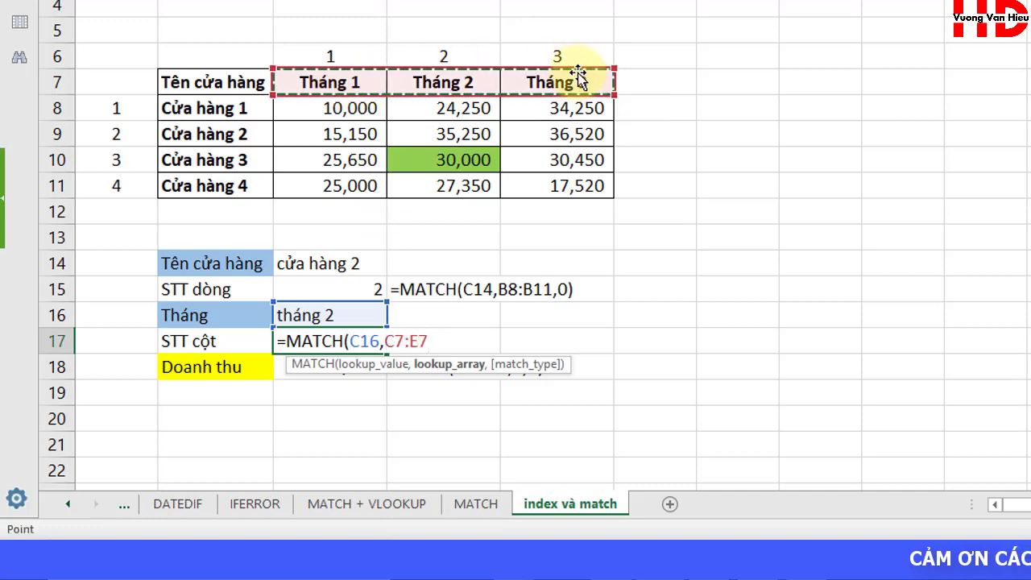
pyautogui.write(',2')
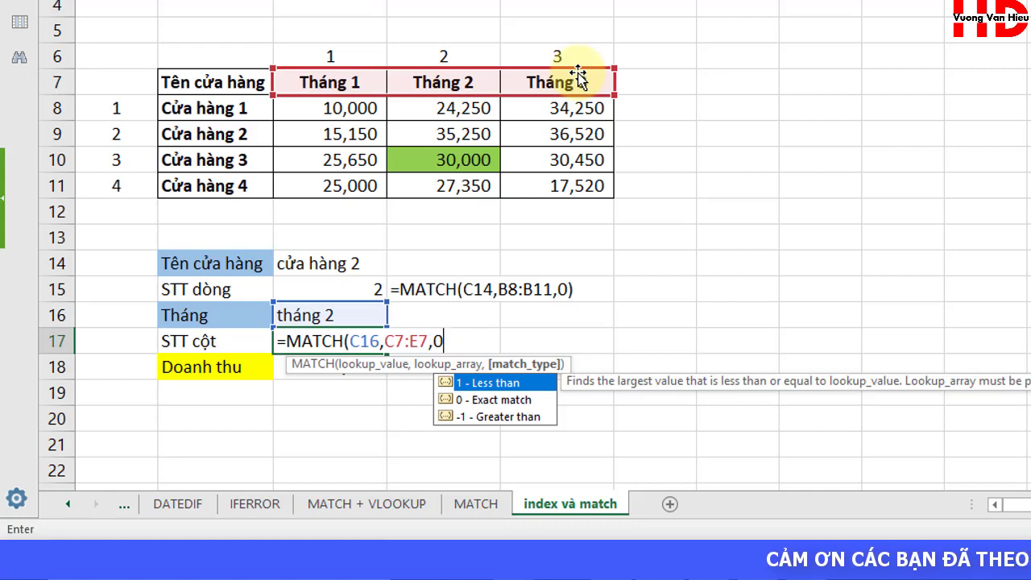
pyautogui.write(')')
pyautogui.press('Return')
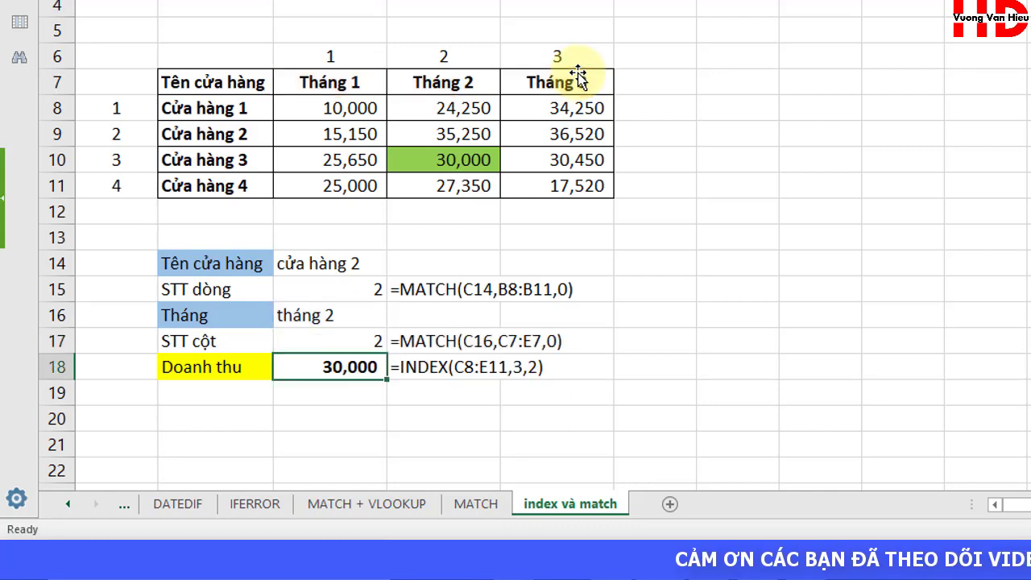
pyautogui.click(398, 109)
# Change the store in C14 to cửa hàng 3, then cửa hàng 4, checking the row position updates
pyautogui.moveTo(359, 84); pyautogui.dragTo(441, 84)
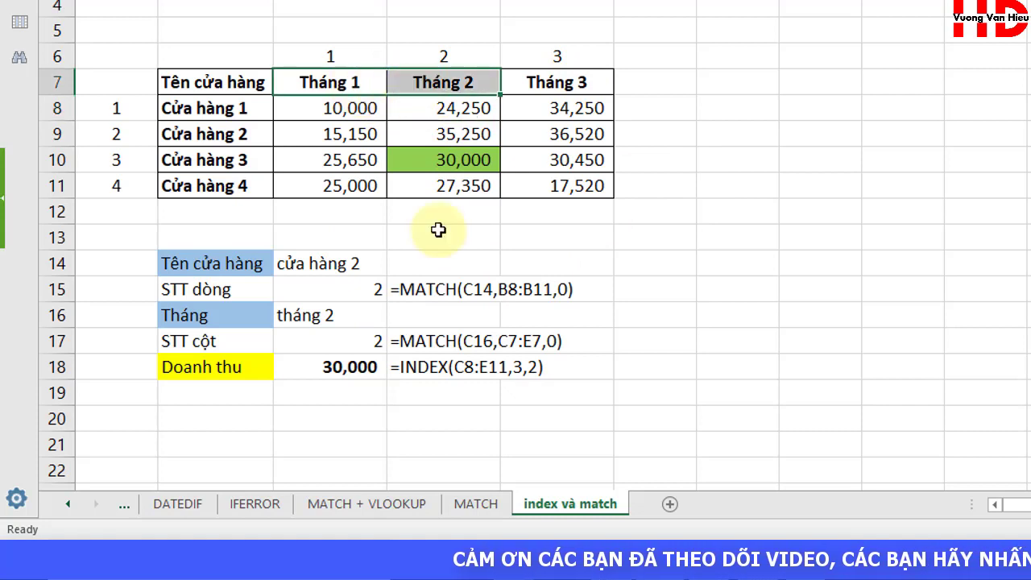
pyautogui.click(359, 332)
pyautogui.click(337, 265)
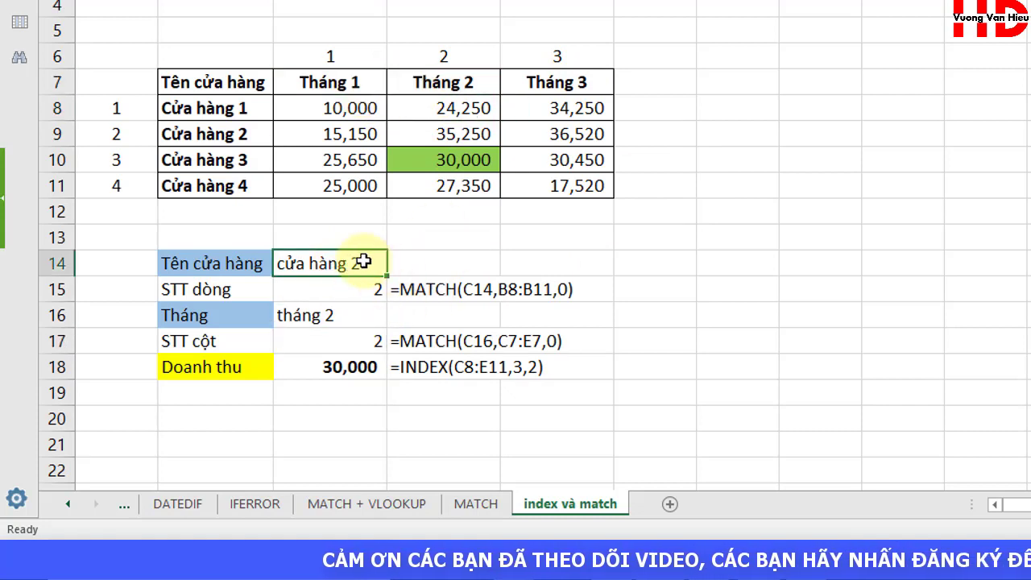
pyautogui.doubleClick(366, 264)
pyautogui.write('3')
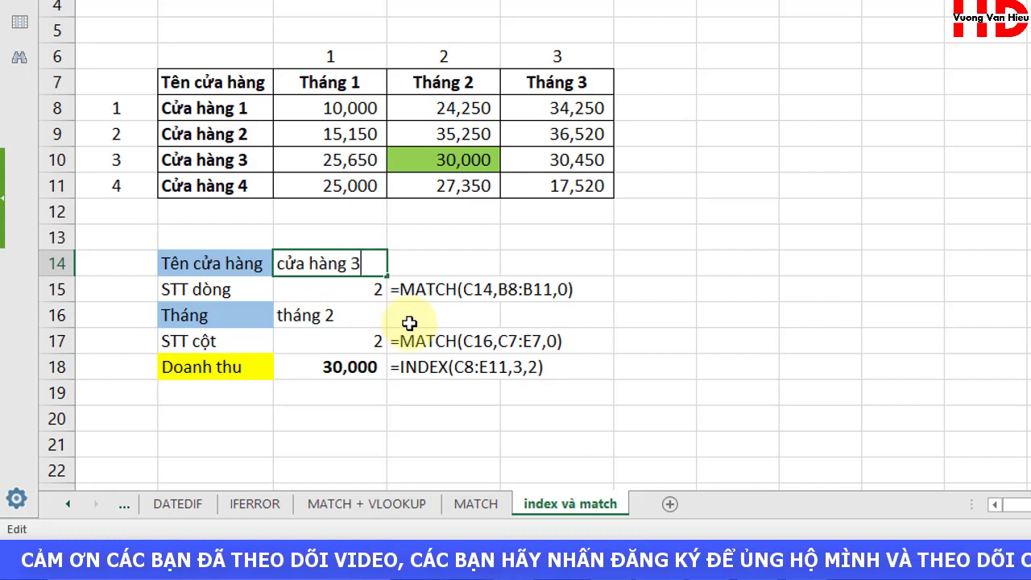
pyautogui.press('Return')
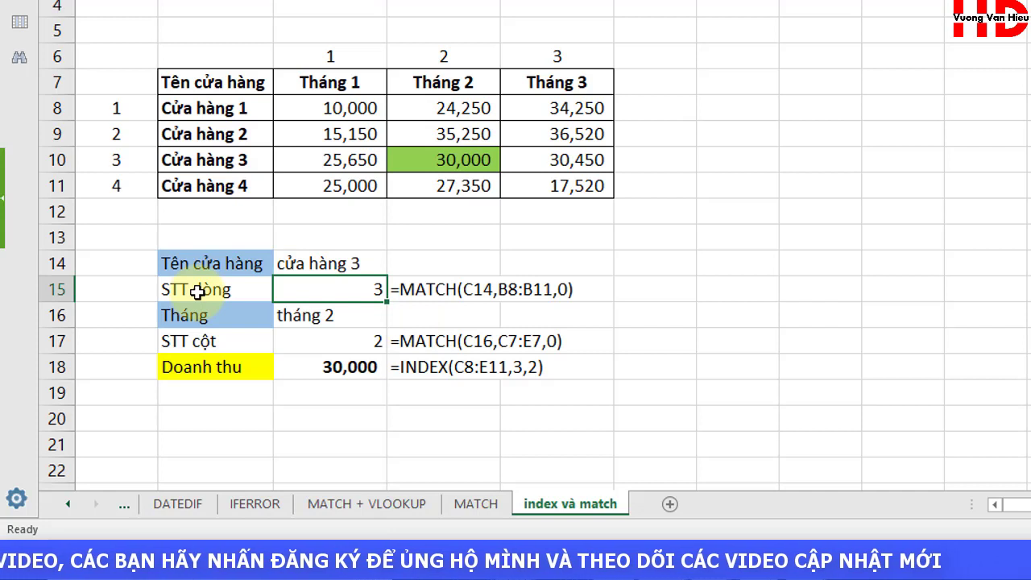
pyautogui.click(137, 161)
pyautogui.click(357, 288)
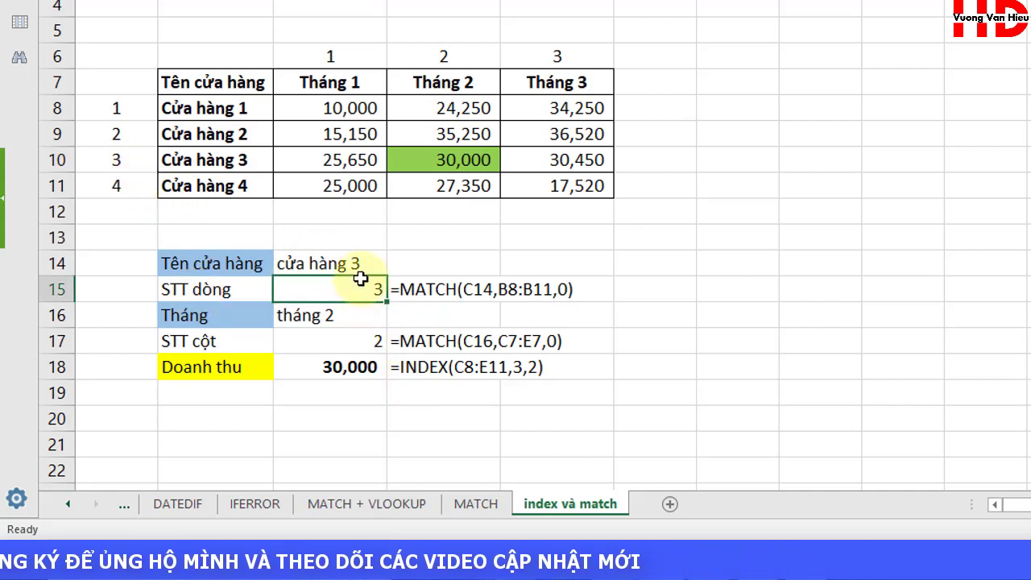
pyautogui.doubleClick(378, 262)
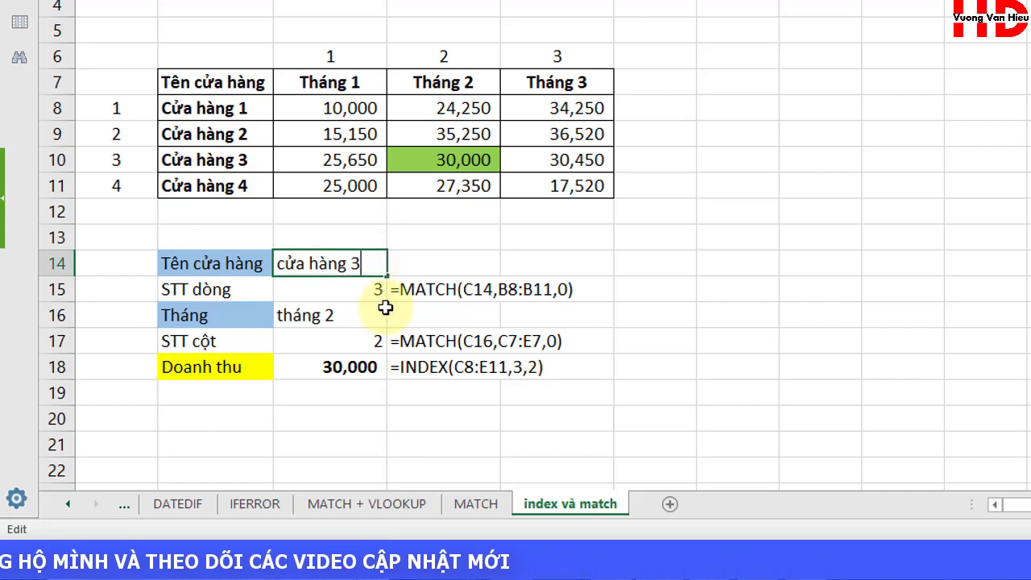
pyautogui.write('4')
pyautogui.press('Return')
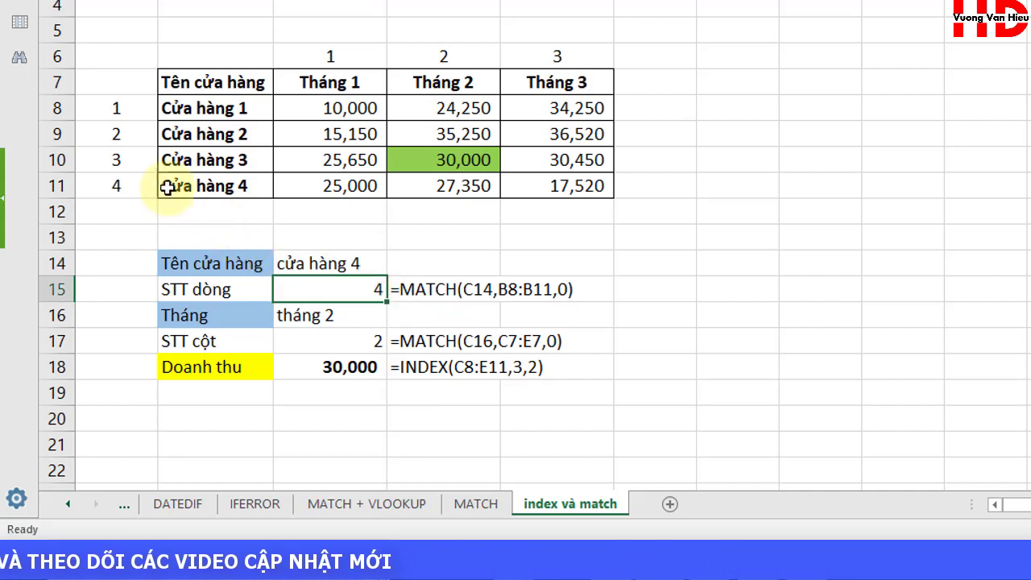
pyautogui.moveTo(147, 187); pyautogui.dragTo(339, 187)
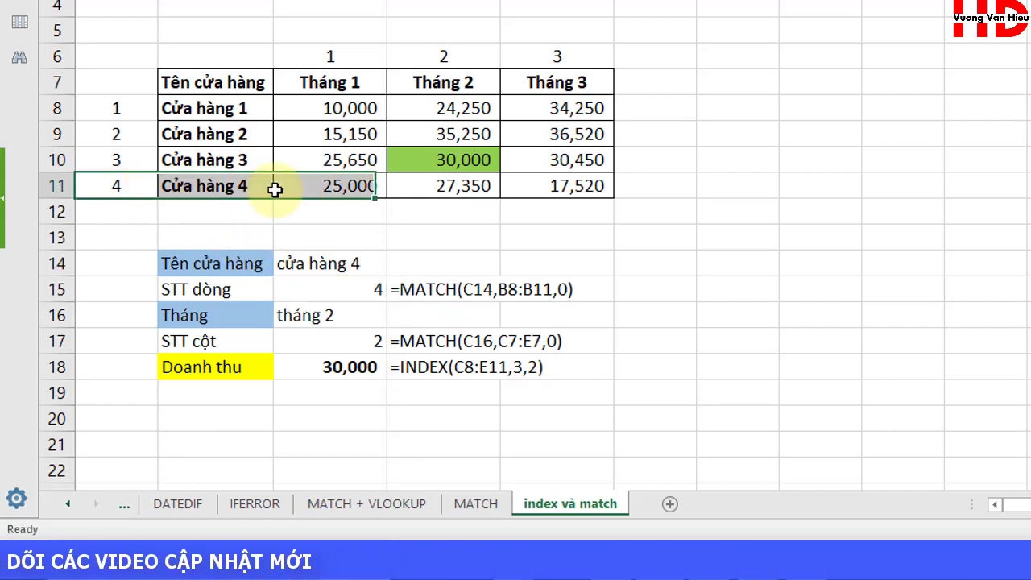
# Change the month in C16 to tháng 1, then tháng 3, so C17 returns 3
pyautogui.click(339, 297)
pyautogui.doubleClick(347, 320)
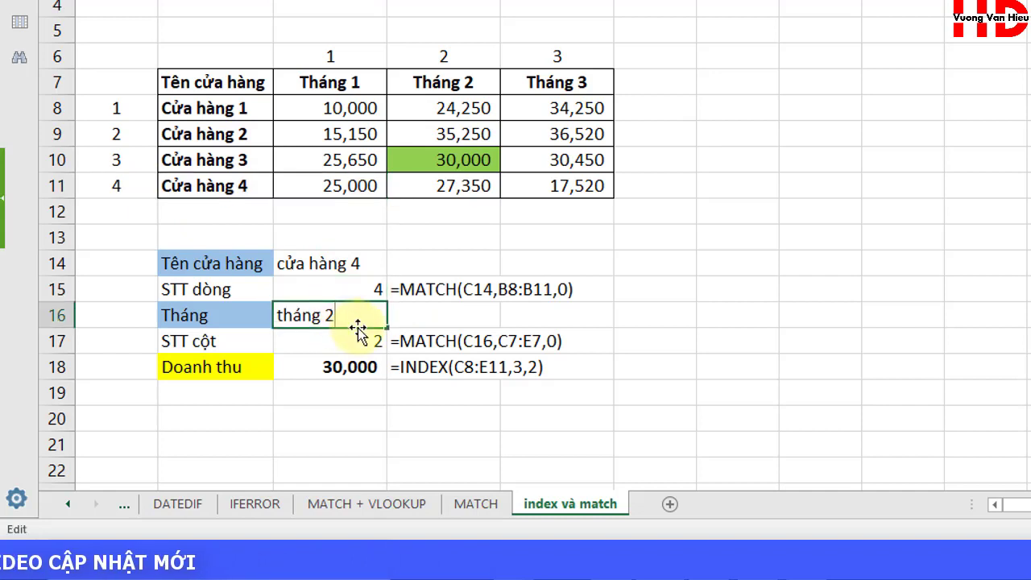
pyautogui.press('BackSpace')
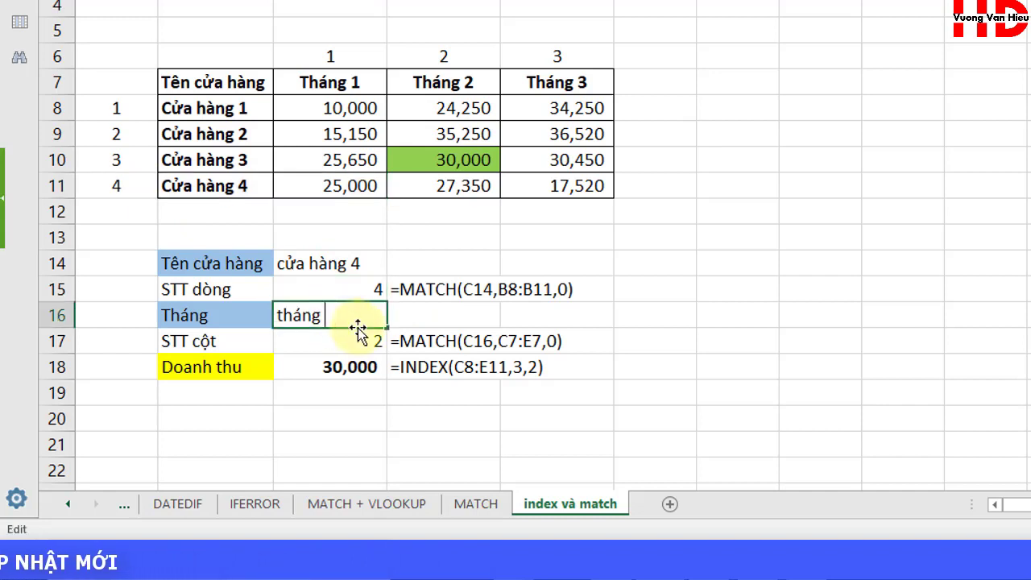
pyautogui.write('1')
pyautogui.press('Return')
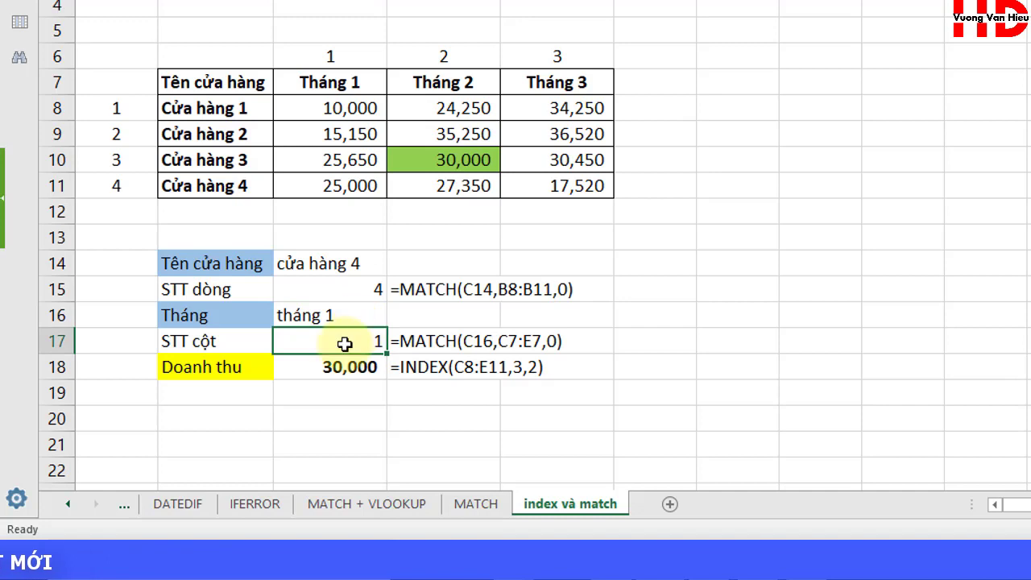
pyautogui.doubleClick(353, 317)
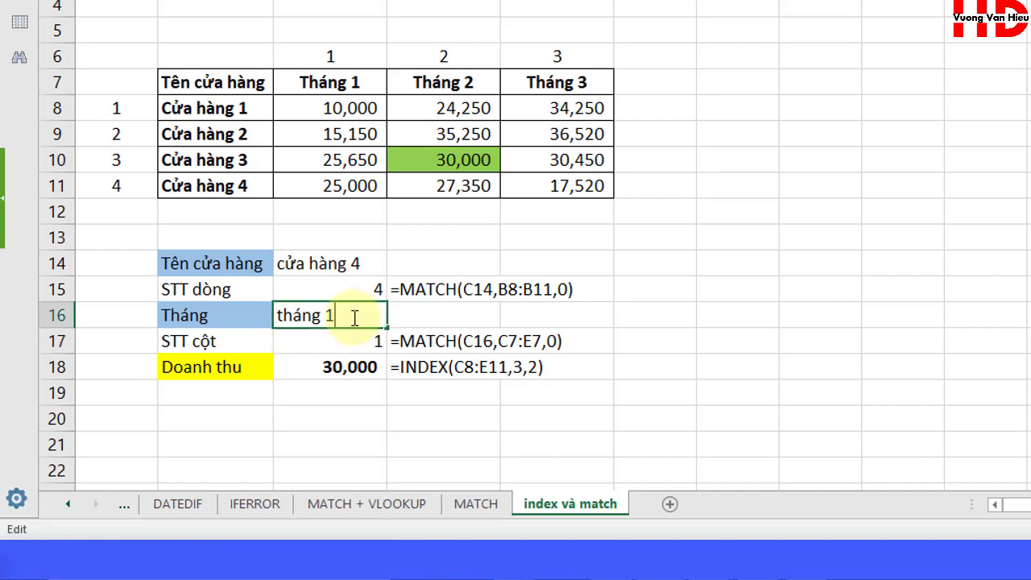
pyautogui.write('3')
pyautogui.press('Return')
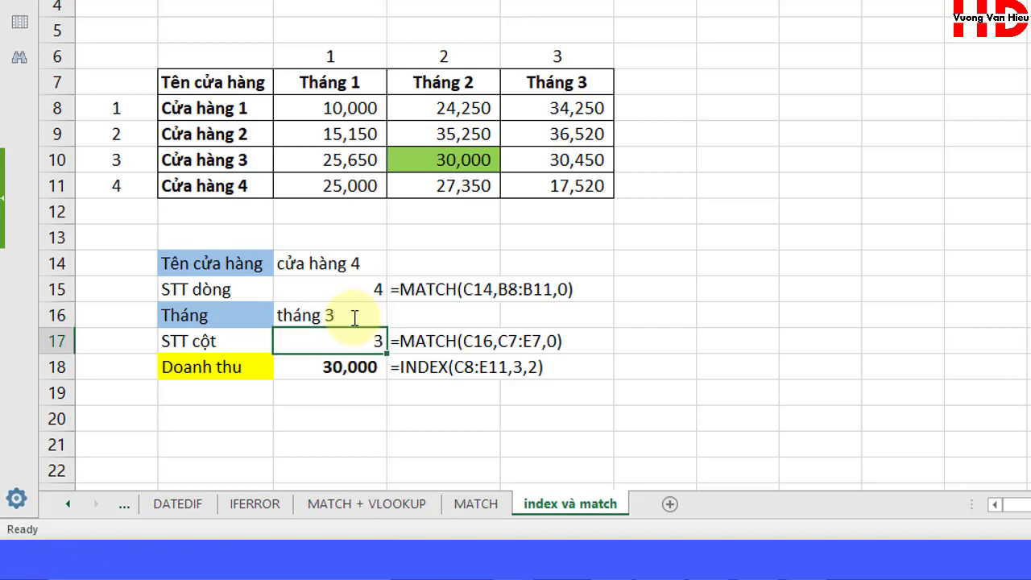
pyautogui.click(794, 325)
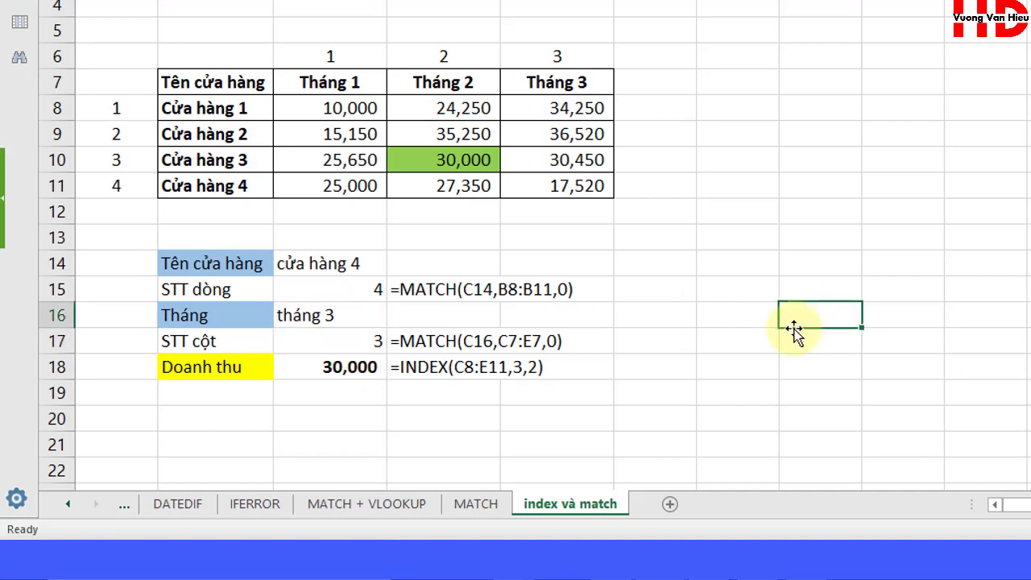
# Replace the hard-coded 3 and 2 in C18's INDEX with C15 and C17, giving 17,520
pyautogui.click(367, 370)
pyautogui.doubleClick(366, 370)
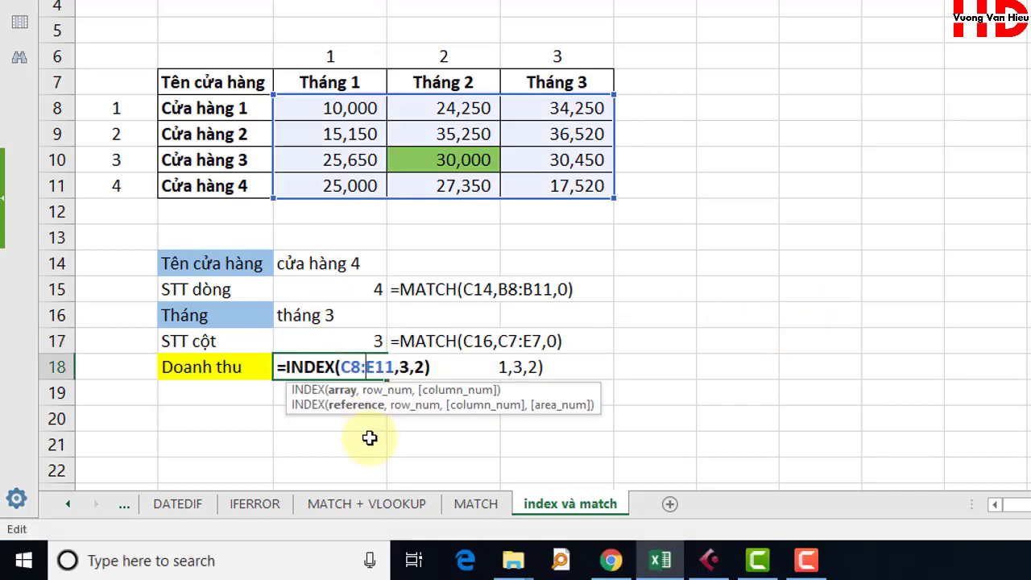
pyautogui.click(398, 369)
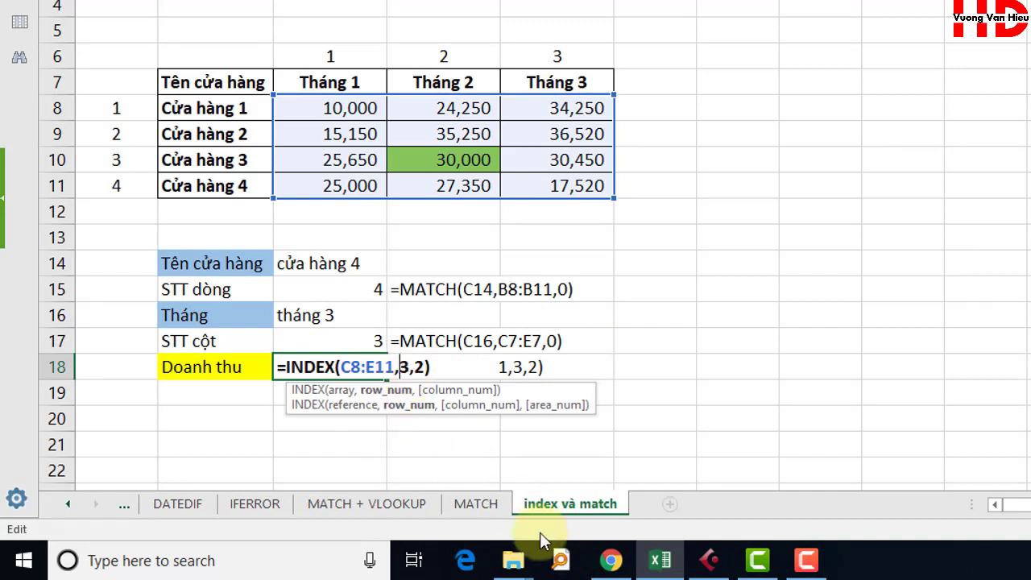
pyautogui.press('Delete')
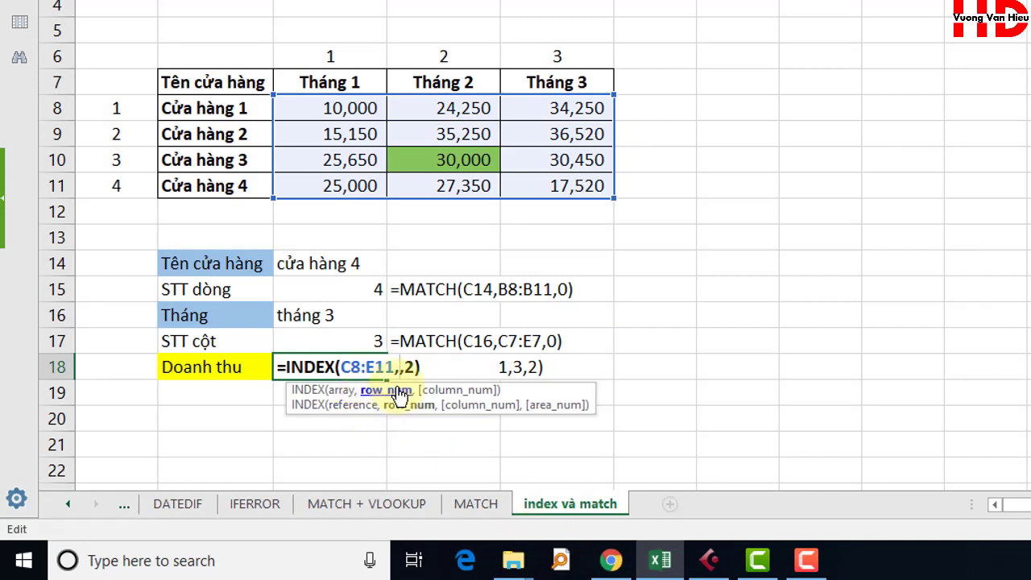
pyautogui.click(348, 290)
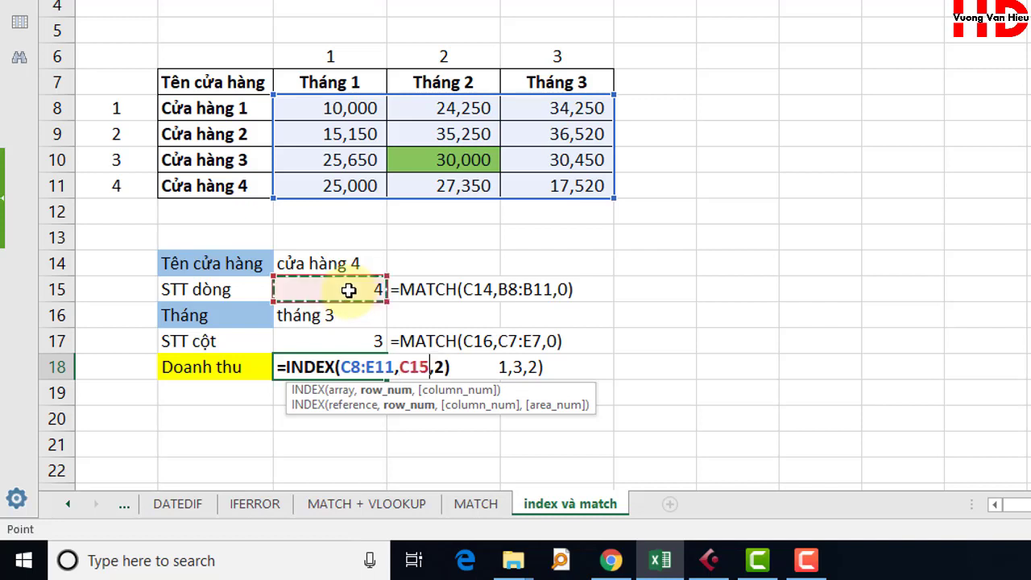
pyautogui.click(435, 367)
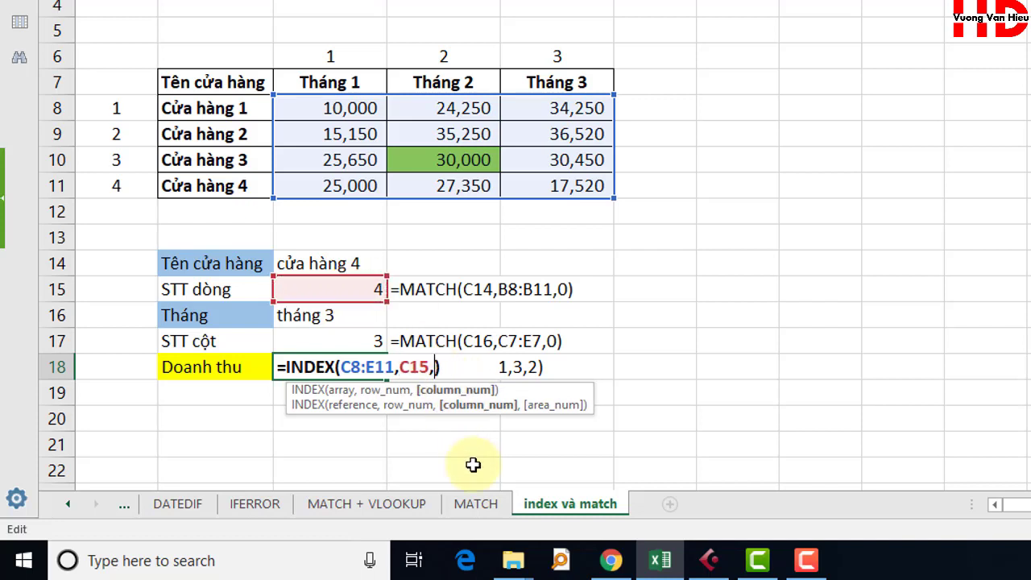
pyautogui.click(365, 343)
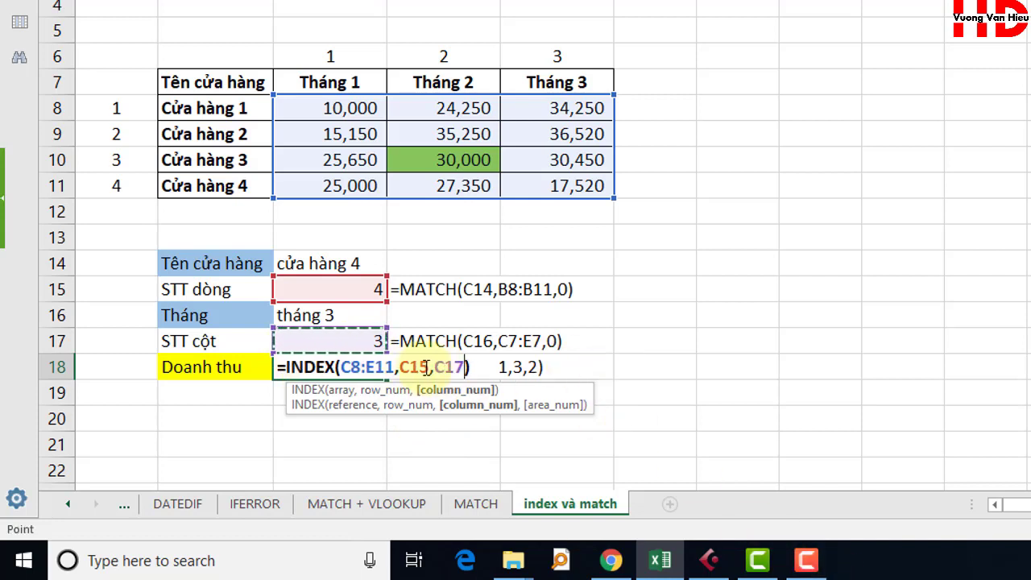
pyautogui.press('Return')
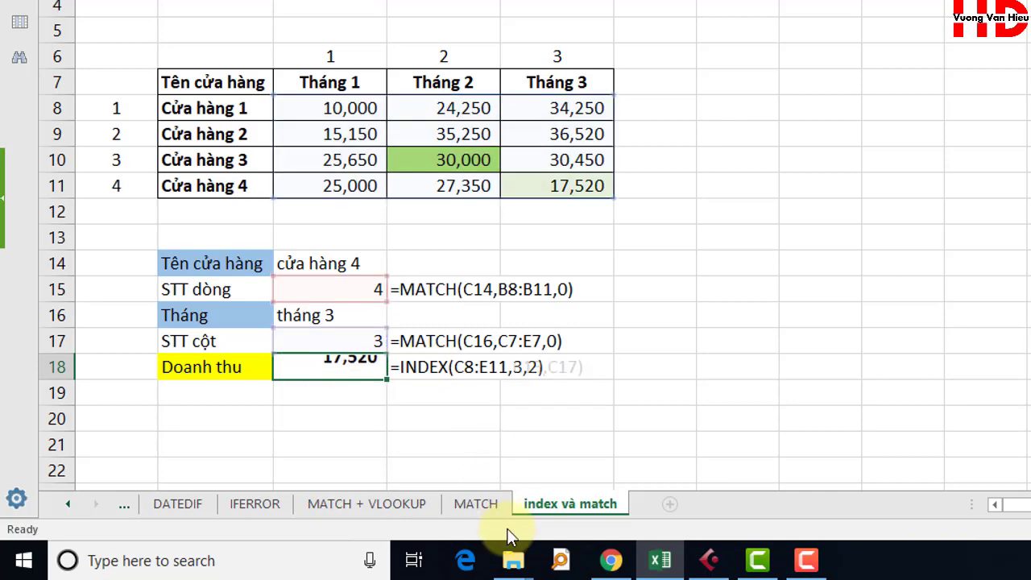
# Change the store in C14 to cửa hàng 2 and highlight its revenue row
pyautogui.press('Up')
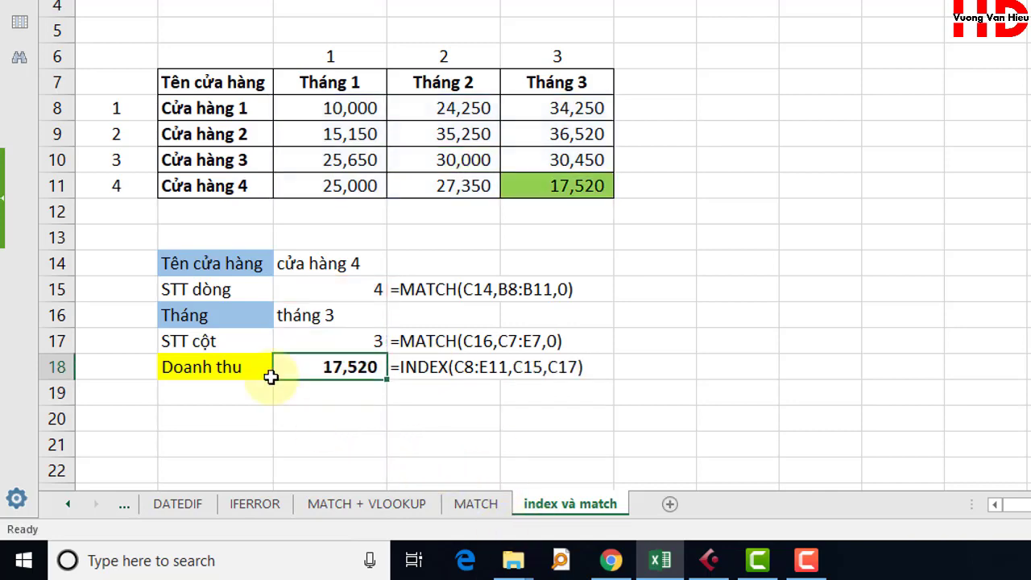
pyautogui.click(339, 266)
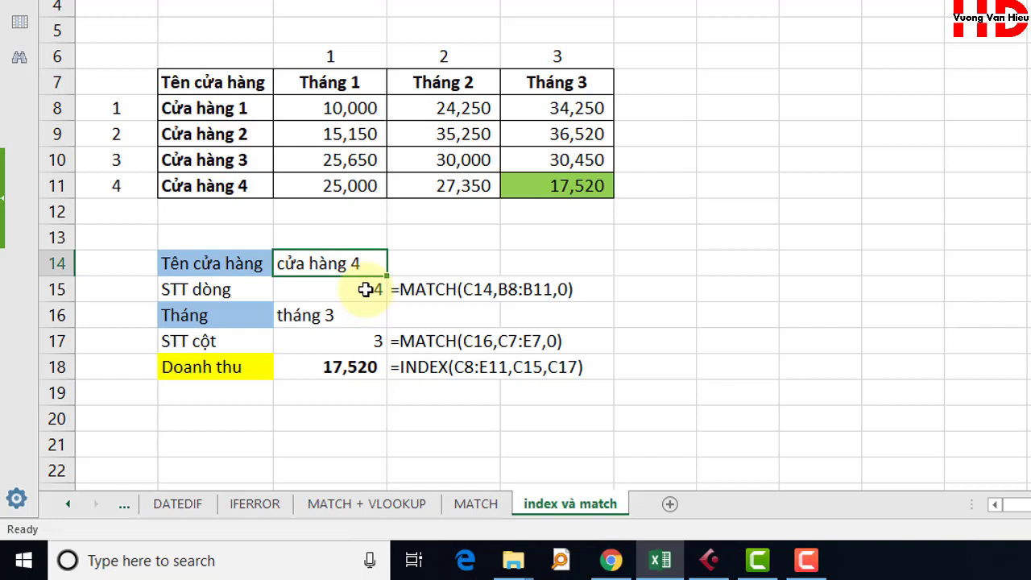
pyautogui.click(242, 186)
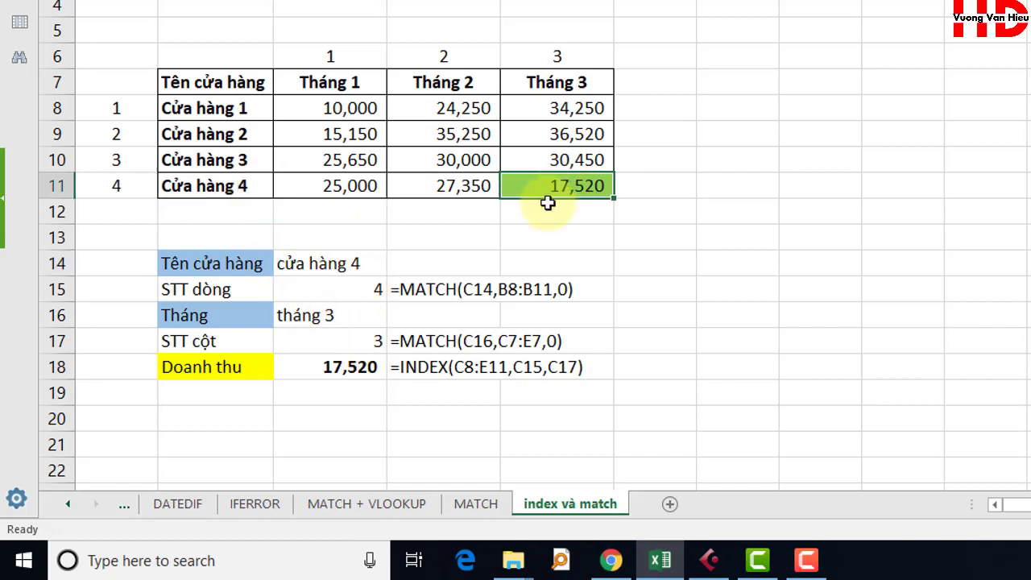
pyautogui.click(367, 364)
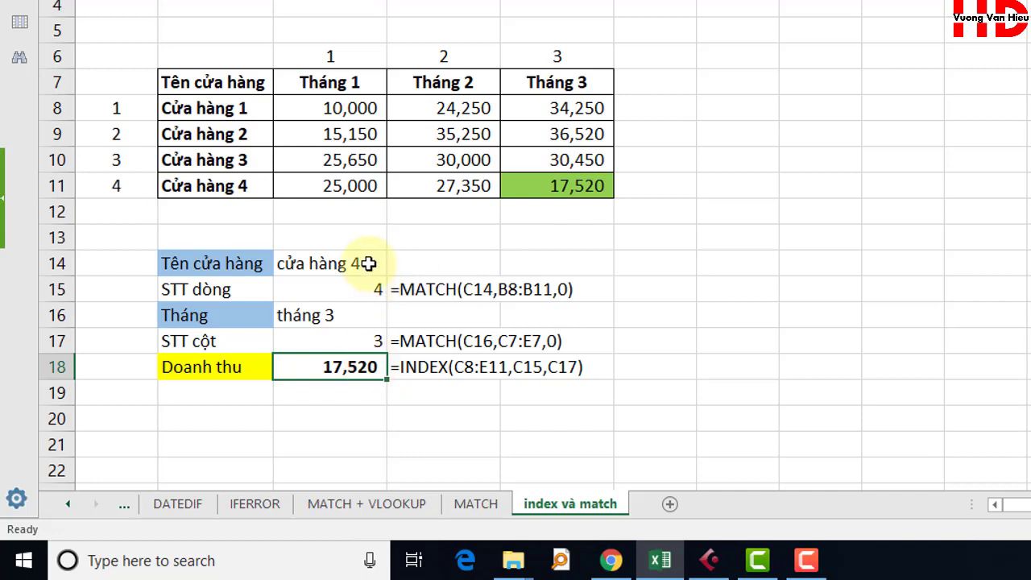
pyautogui.doubleClick(368, 264)
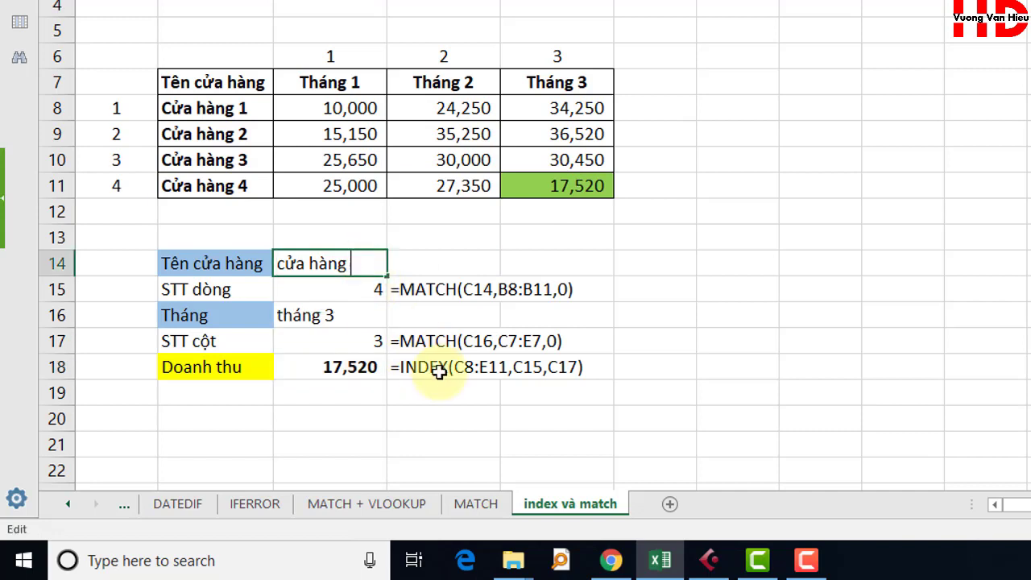
pyautogui.write('2')
pyautogui.press('Return')
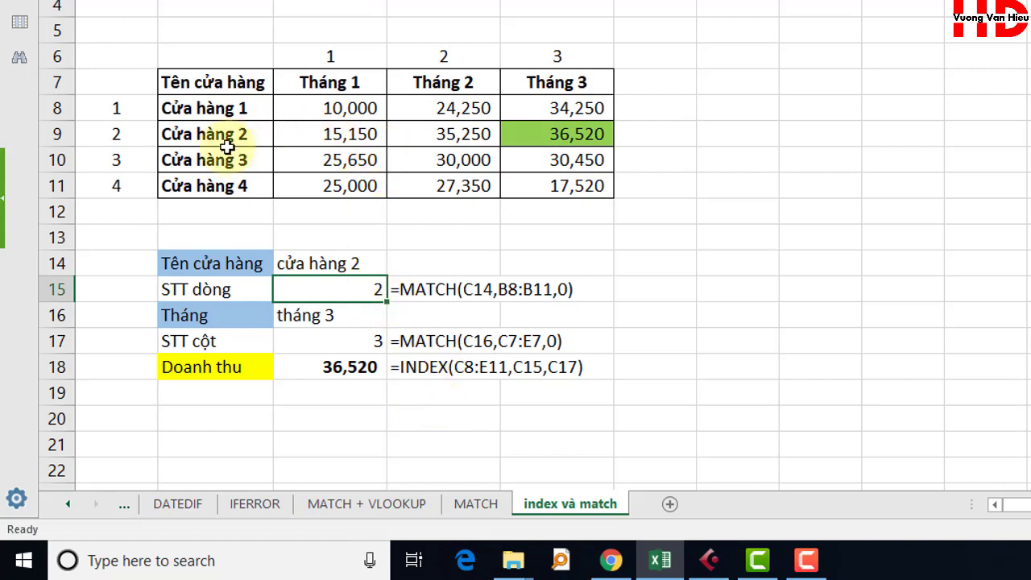
pyautogui.moveTo(227, 141); pyautogui.dragTo(564, 135)
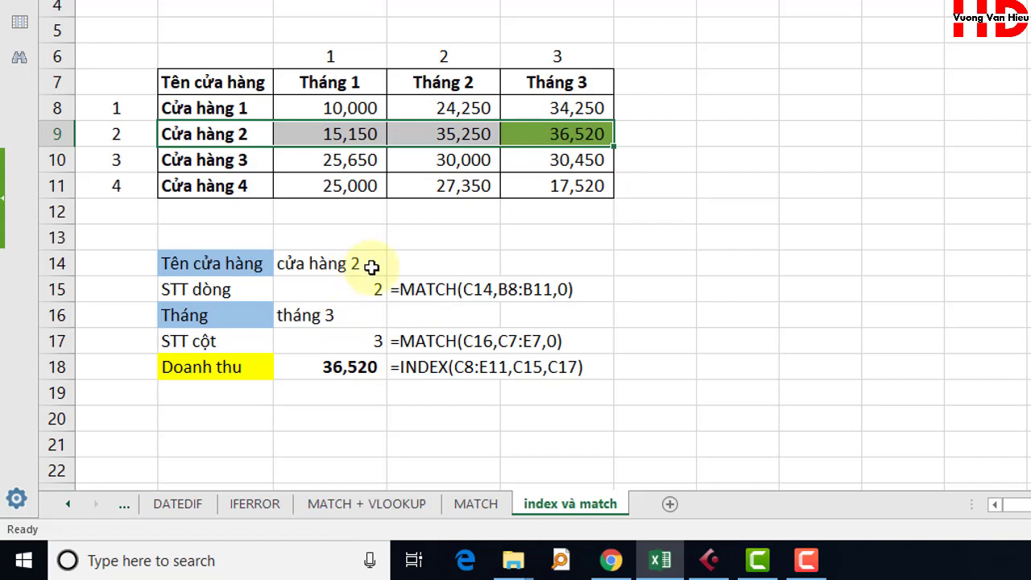
# Change the month in C16 to tháng 1, so Doanh thu shows 15,150
pyautogui.doubleClick(343, 320)
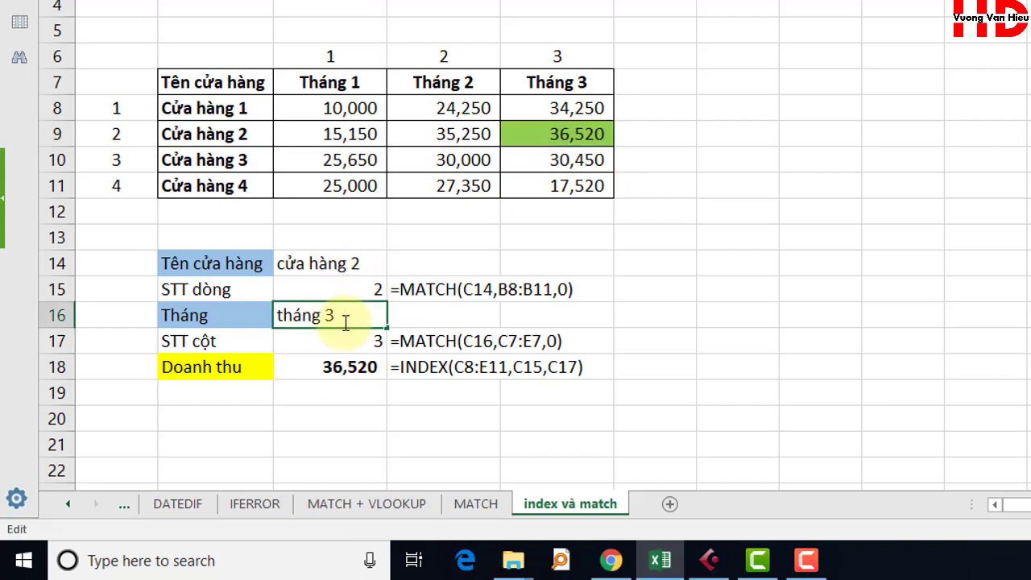
pyautogui.write('1')
pyautogui.press('Return')
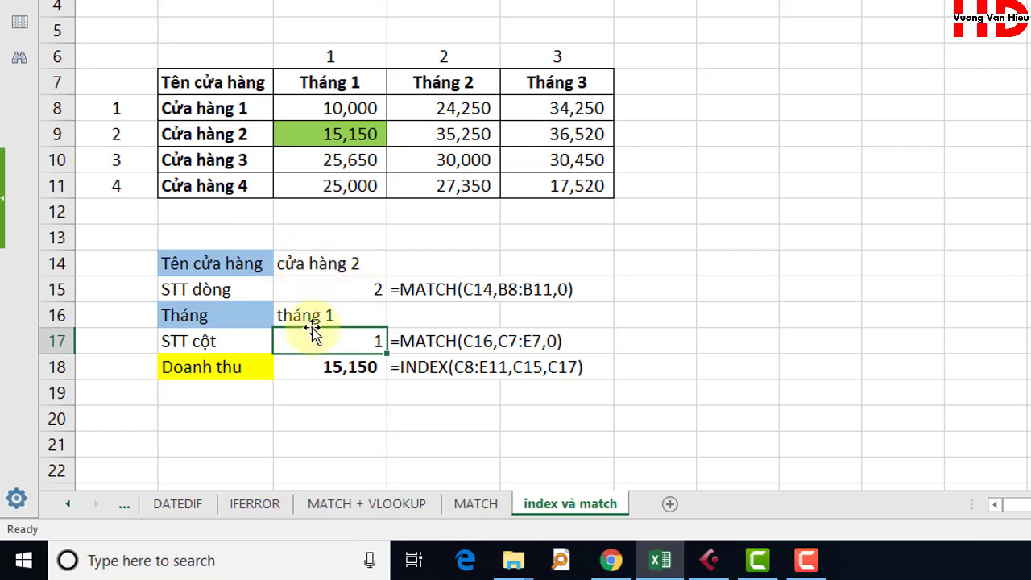
pyautogui.click(346, 370)
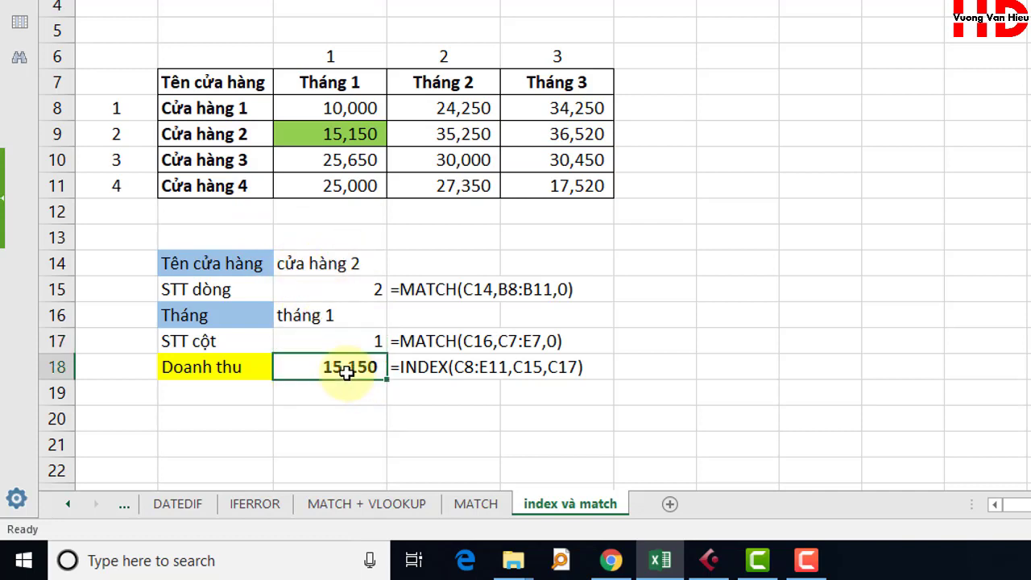
pyautogui.click(324, 448)
pyautogui.moveTo(340, 362); pyautogui.dragTo(384, 430)
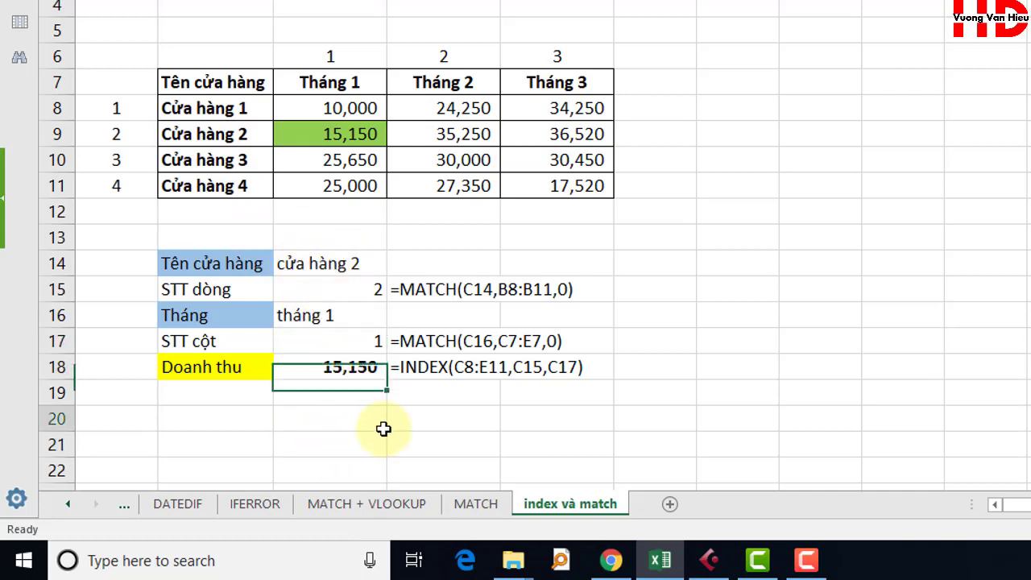
pyautogui.click(367, 376)
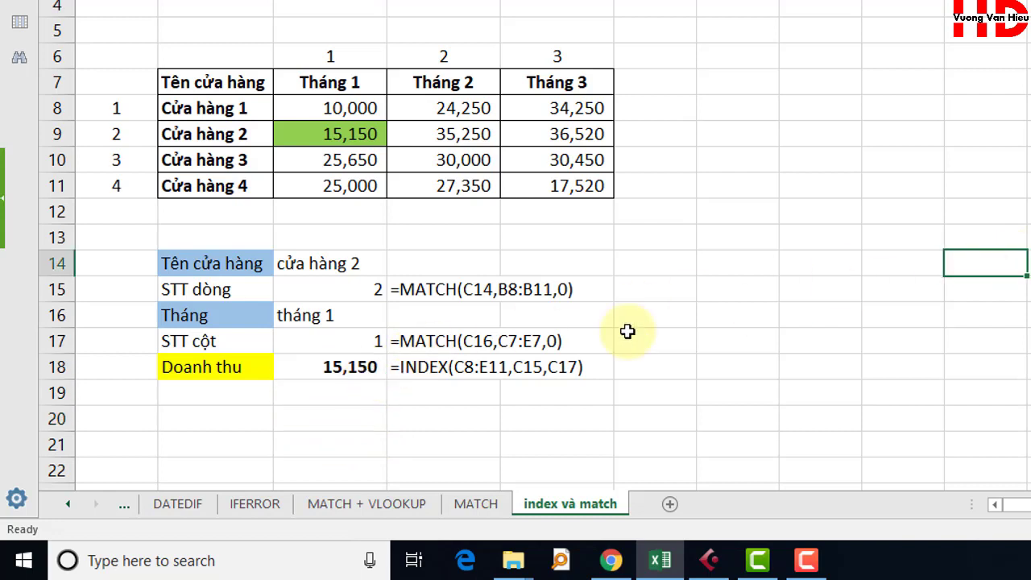
pyautogui.click(337, 367)
pyautogui.press('F2')
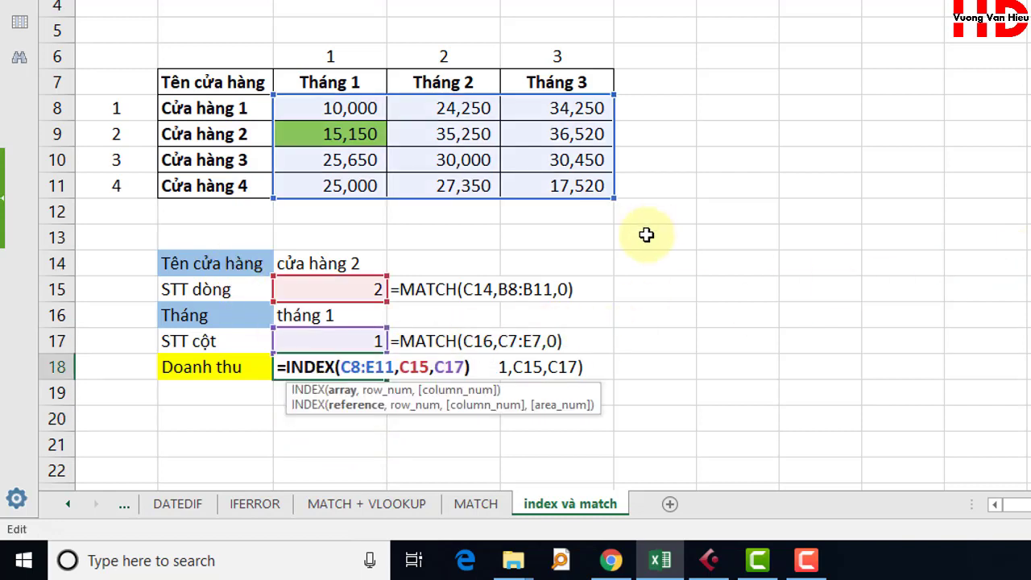
pyautogui.press('Return')
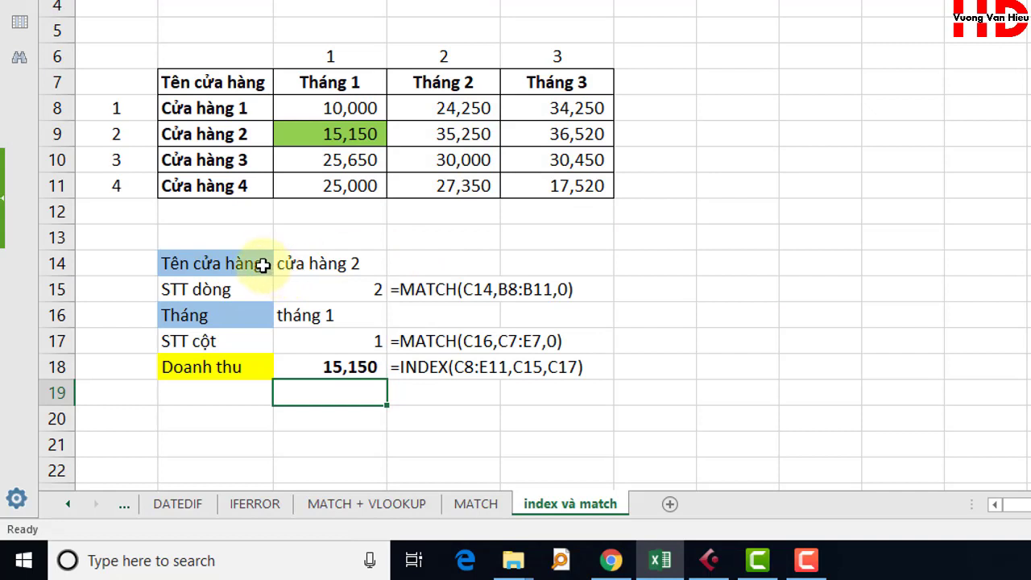
pyautogui.click(262, 264)
pyautogui.moveTo(261, 265); pyautogui.dragTo(328, 330)
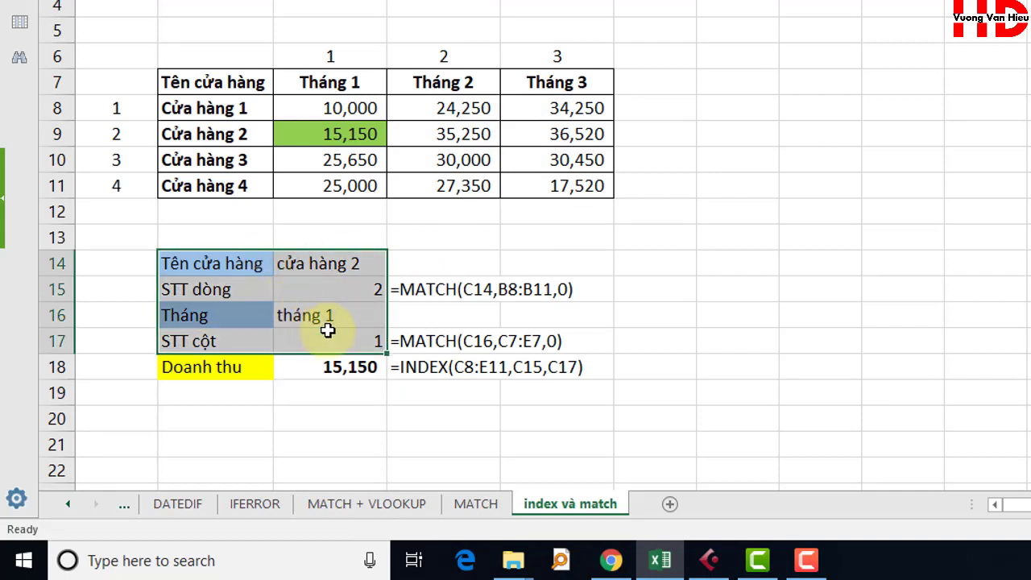
pyautogui.click(758, 256)
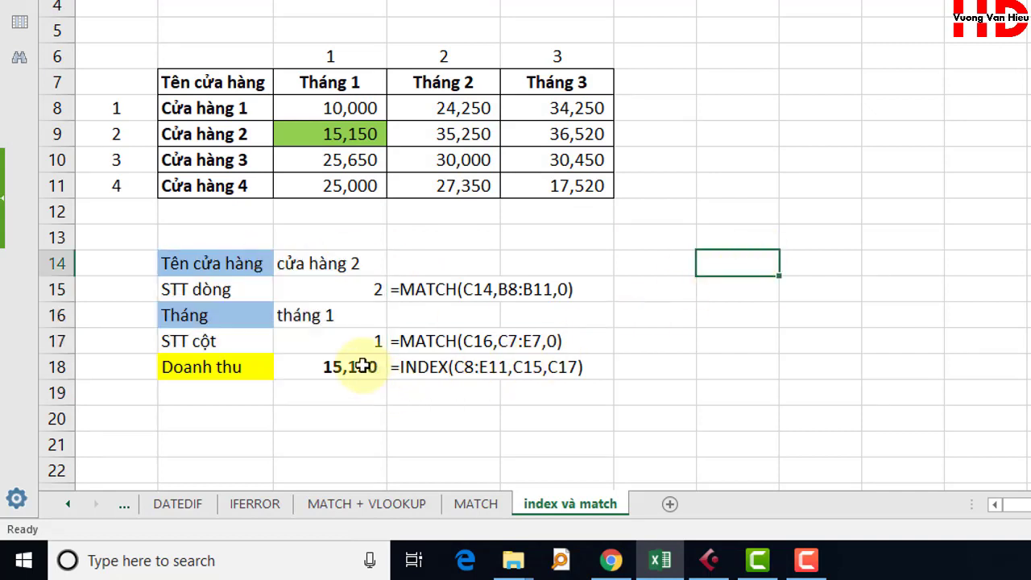
pyautogui.moveTo(248, 270); pyautogui.dragTo(375, 338)
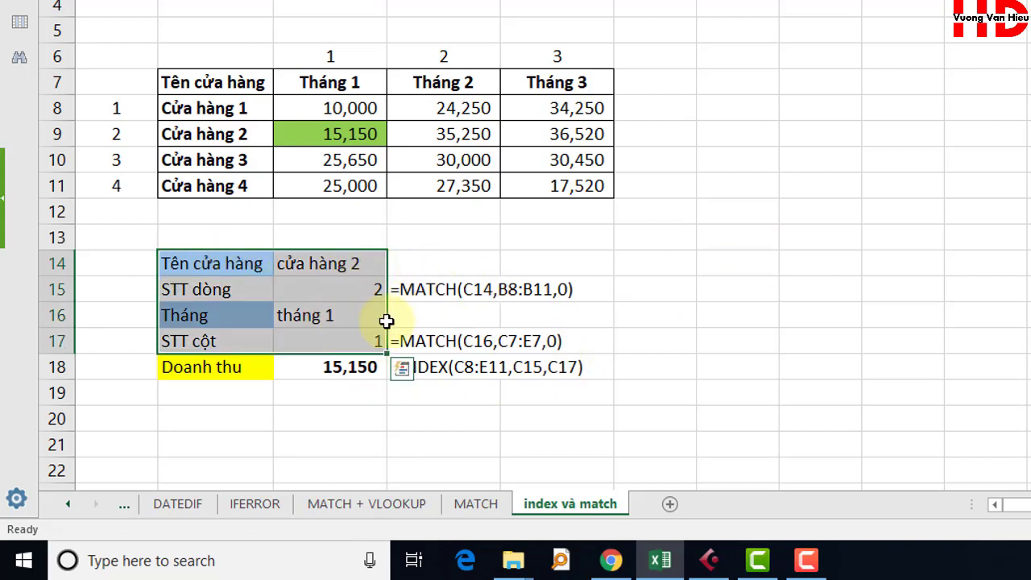
pyautogui.doubleClick(345, 367)
pyautogui.press('Right')
pyautogui.press('Right')
pyautogui.press('Right')
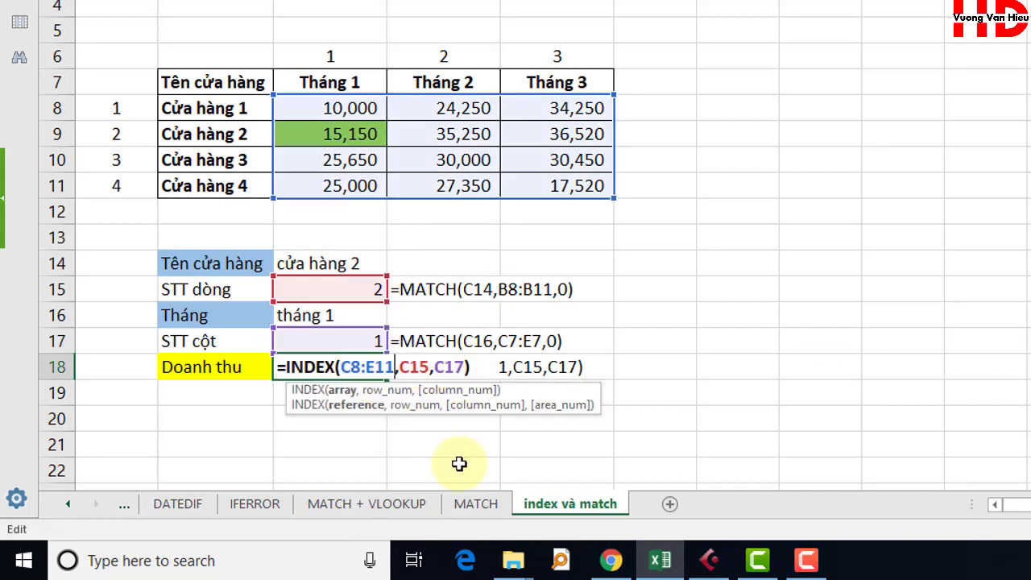
pyautogui.press('Right')
pyautogui.press('Delete')
pyautogui.press('Delete')
pyautogui.press('Delete')
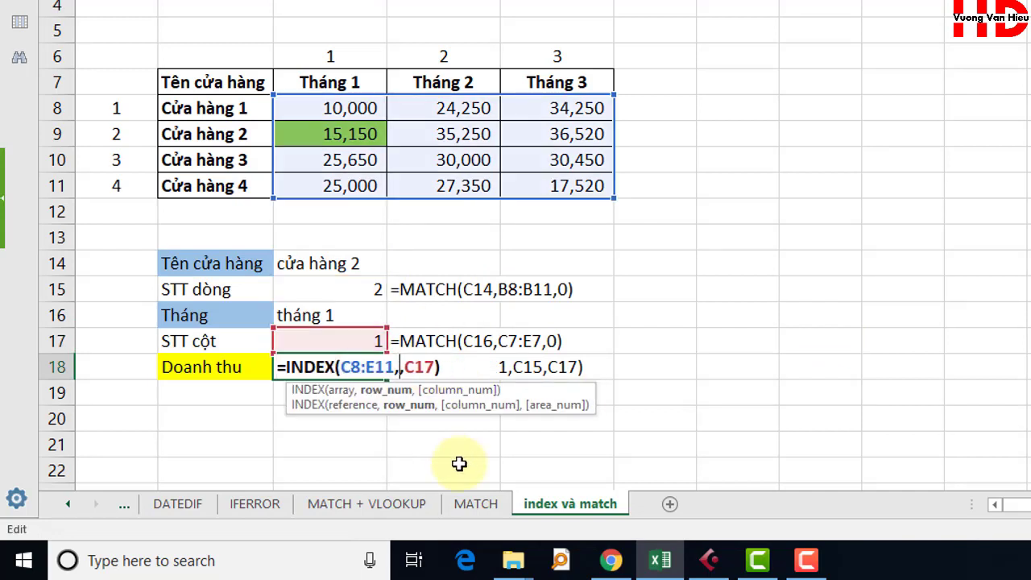
pyautogui.write('match')
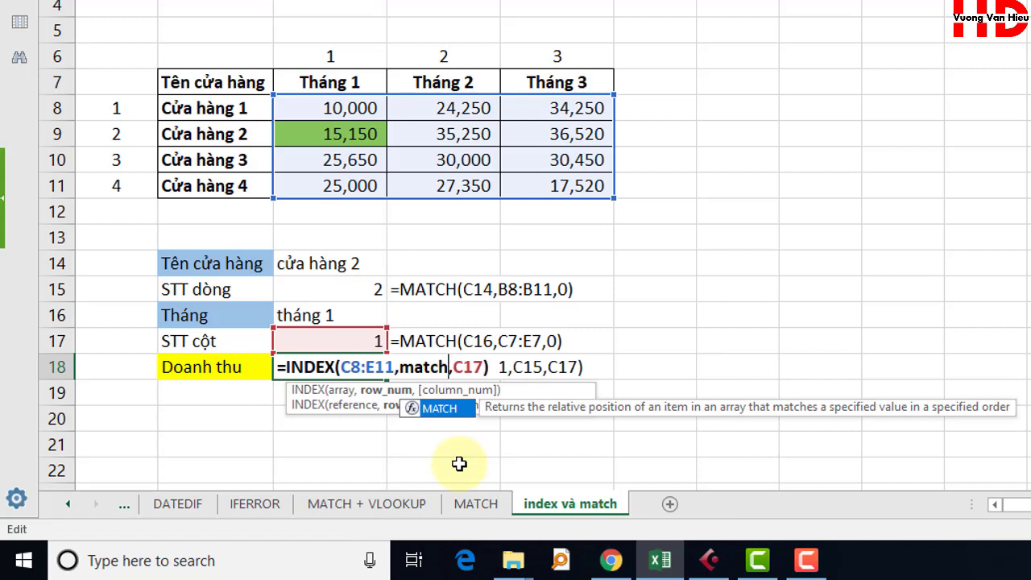
pyautogui.press('Tab')
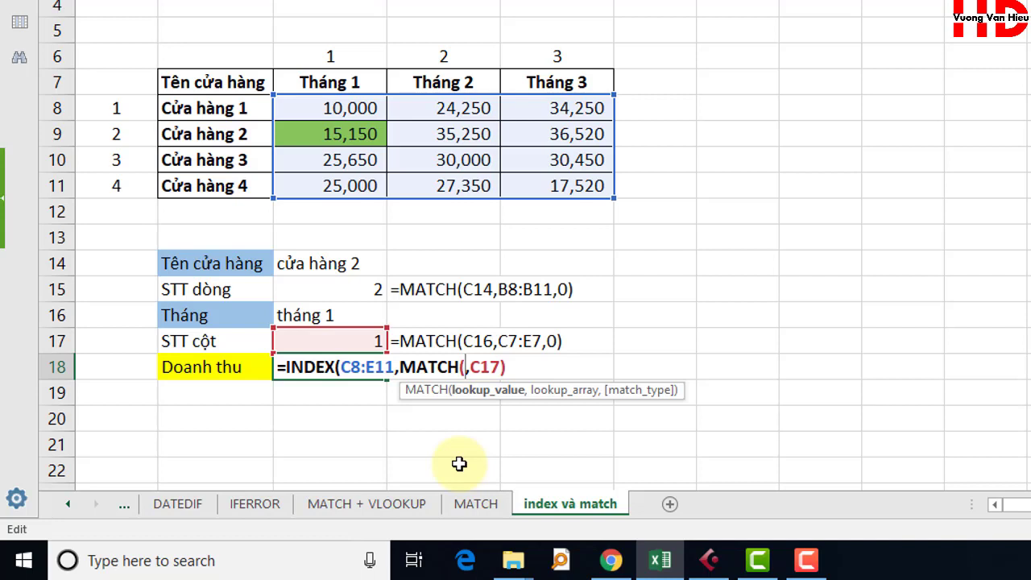
pyautogui.press('Escape')
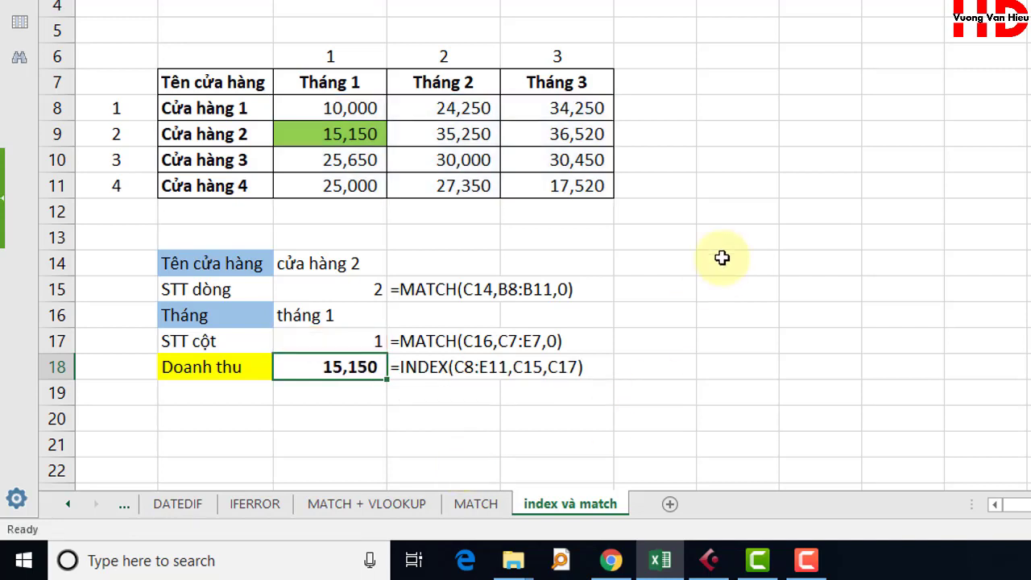
pyautogui.click(729, 208)
# Type Cửa hàng 2 in G12 and Tháng 1 in G13 as separate lookup inputs
pyautogui.write('Cưa')
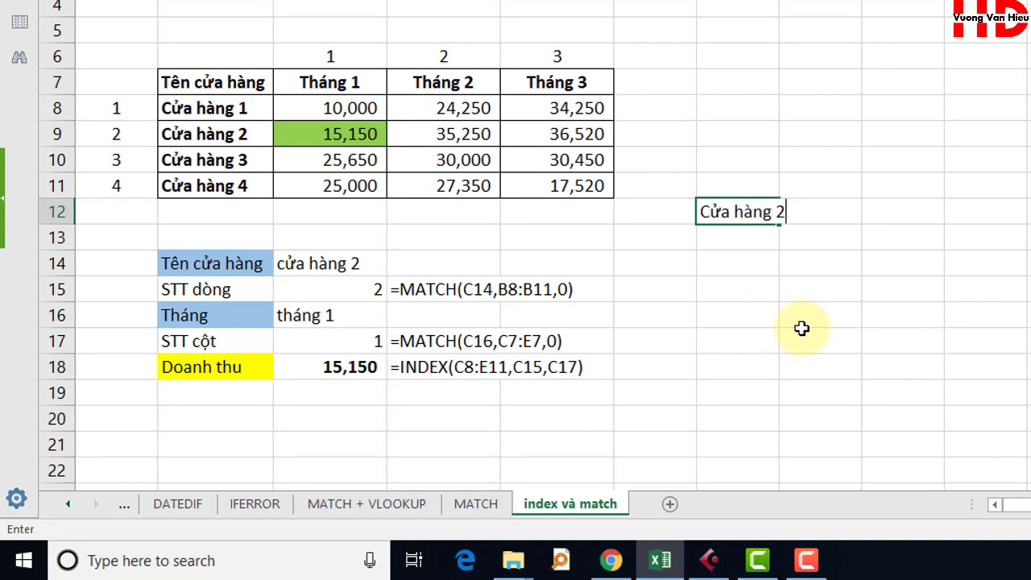
pyautogui.press('Return')
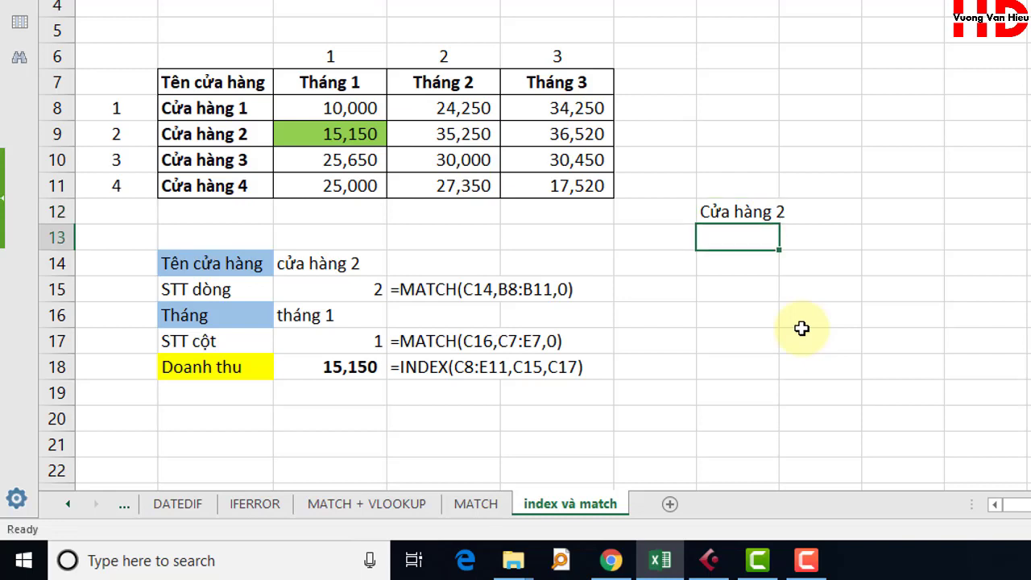
pyautogui.write('Tháng 1')
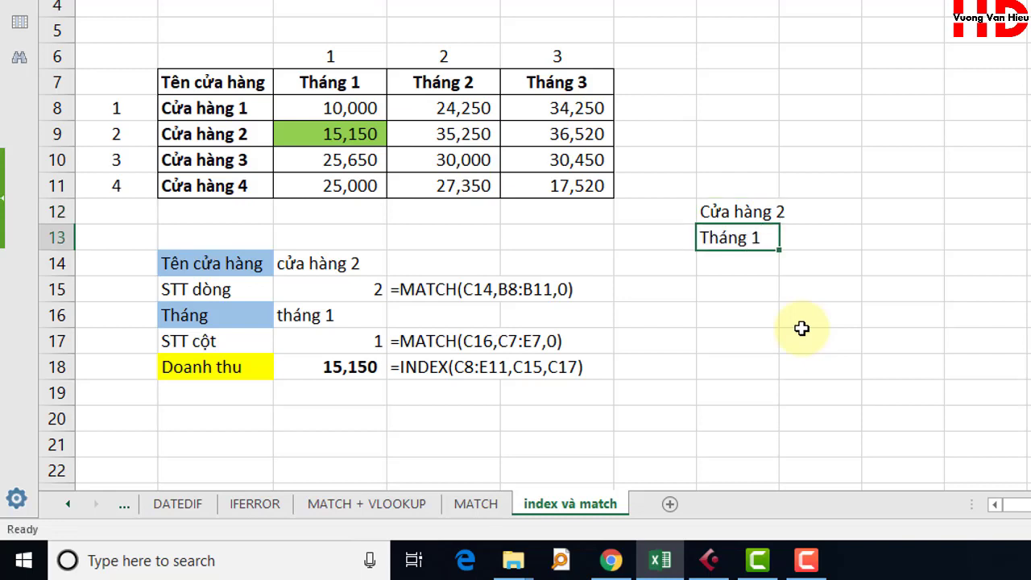
pyautogui.press('Return')
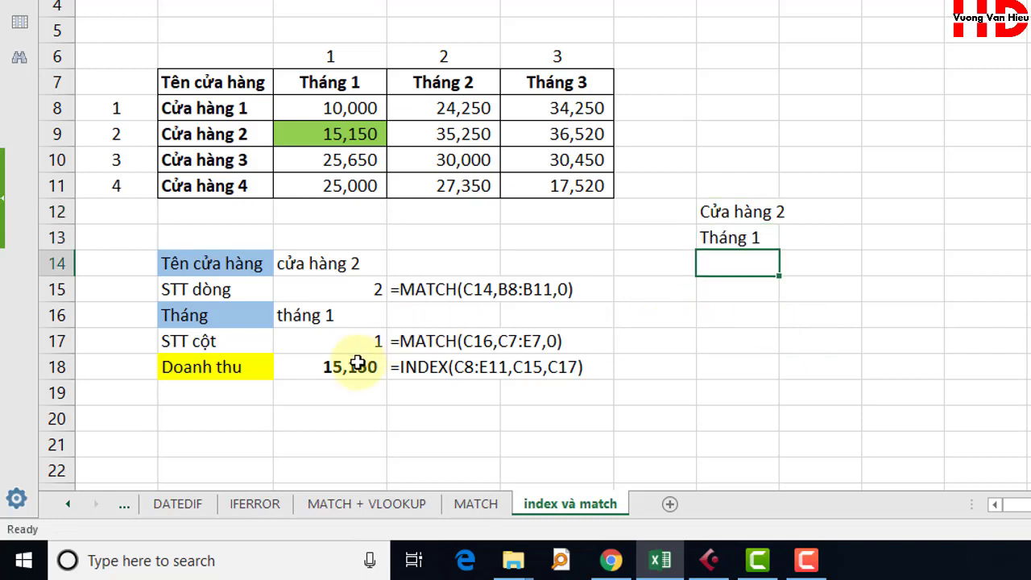
pyautogui.doubleClick(353, 367)
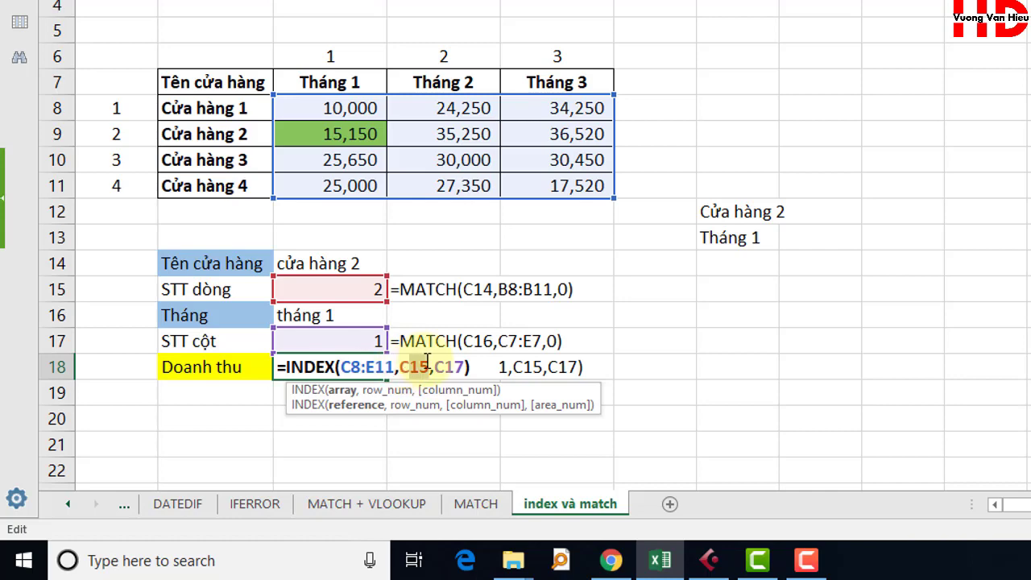
# In C18's formula, replace C15 with MATCH(G12,B8:B11,0)
pyautogui.doubleClick(407, 367)
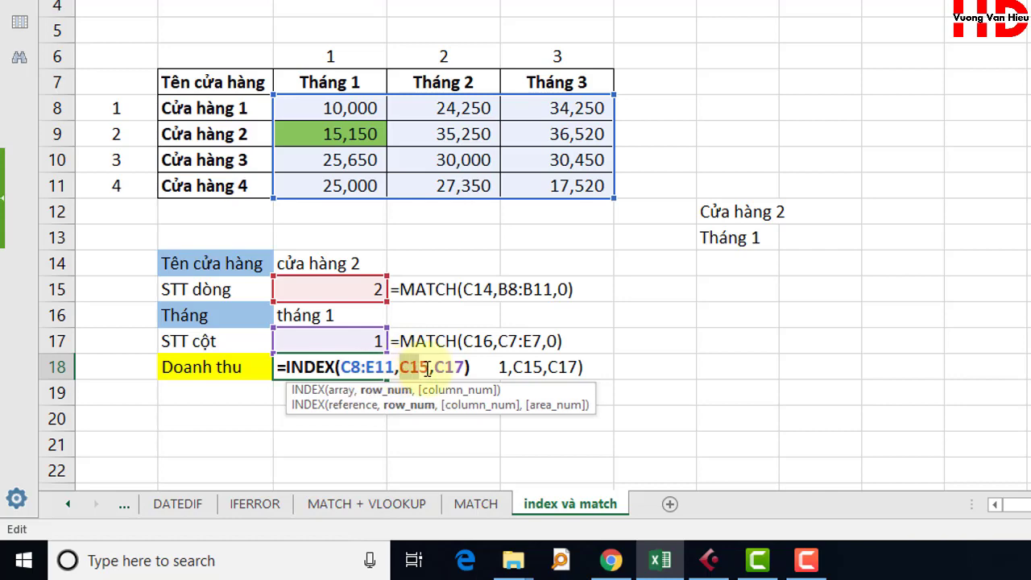
pyautogui.write('match')
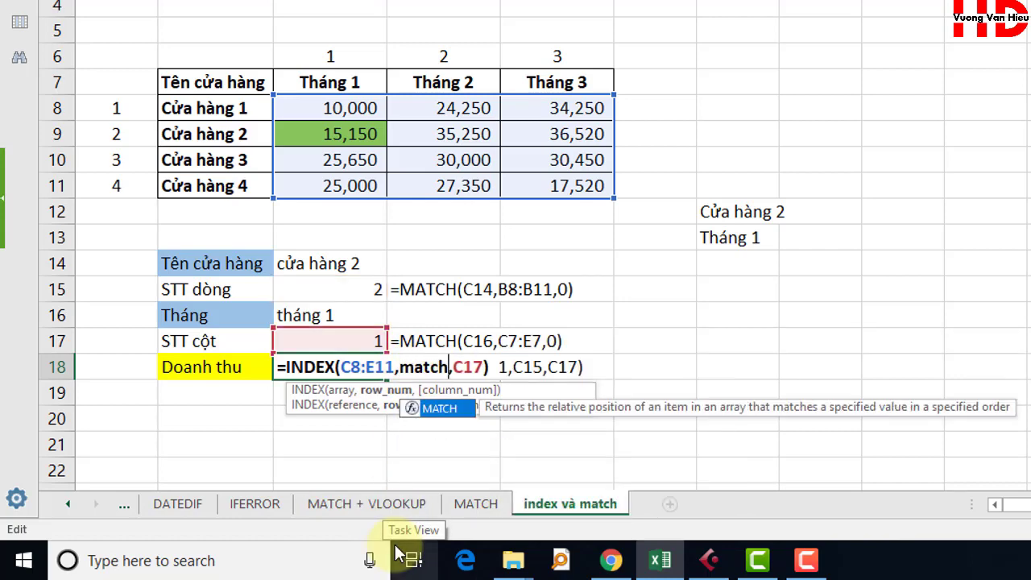
pyautogui.press('Tab')
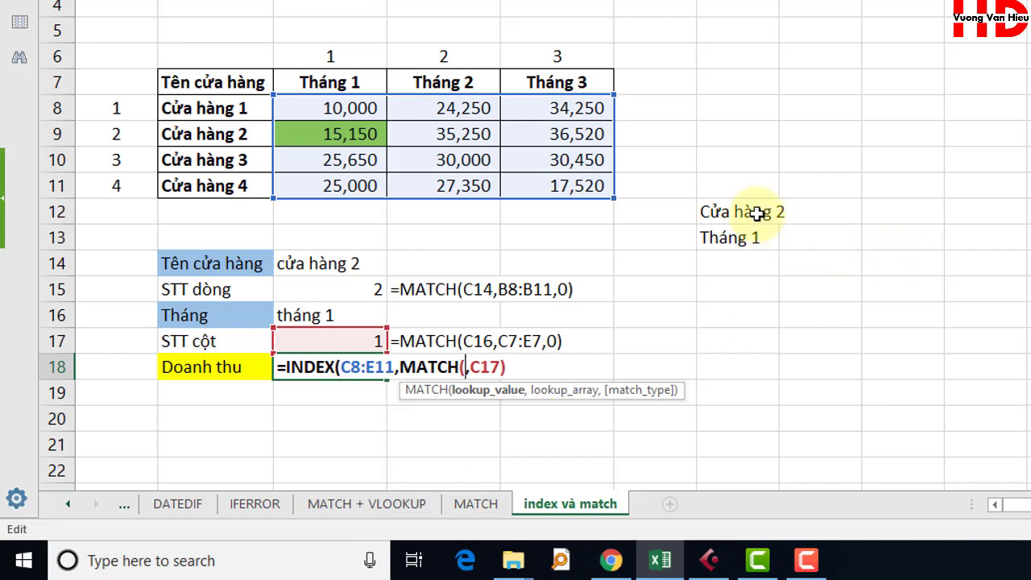
pyautogui.click(757, 212)
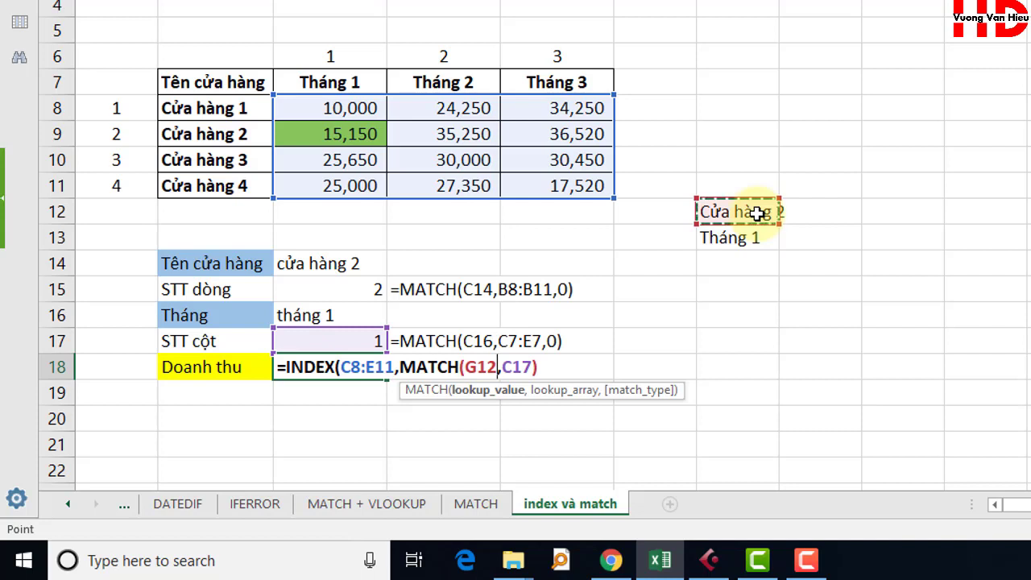
pyautogui.write(',')
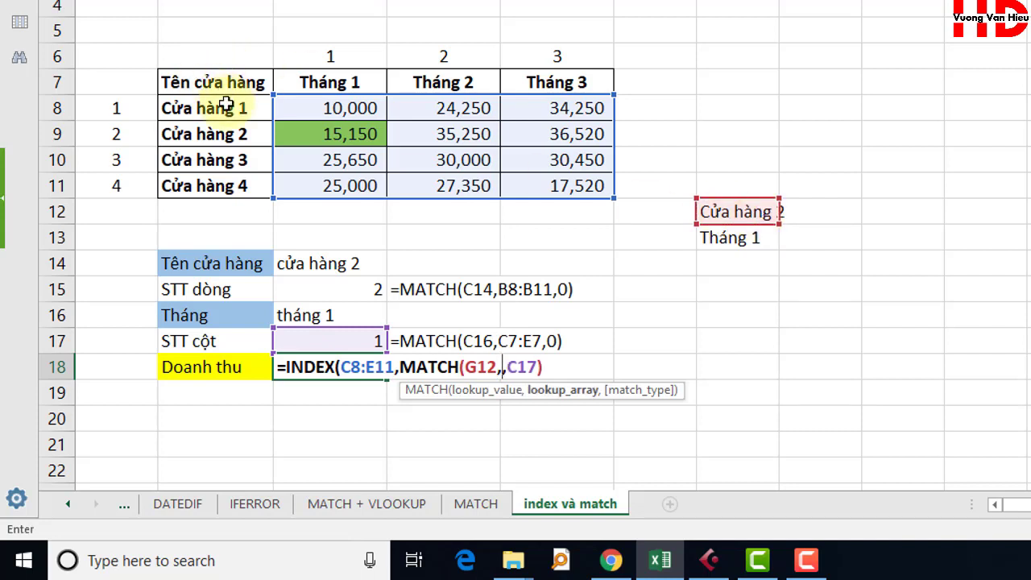
pyautogui.moveTo(226, 106); pyautogui.dragTo(232, 186)
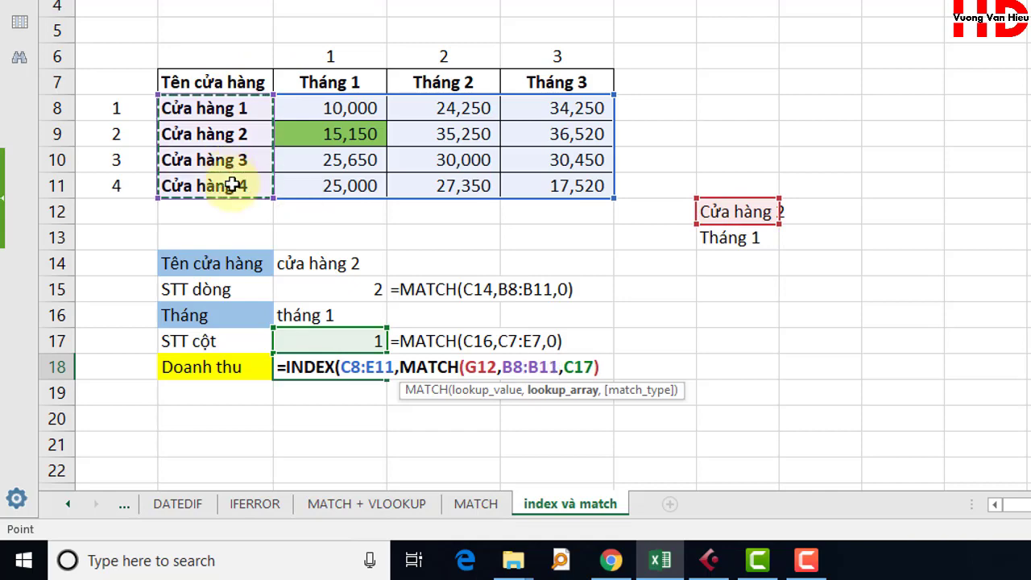
pyautogui.write(',')
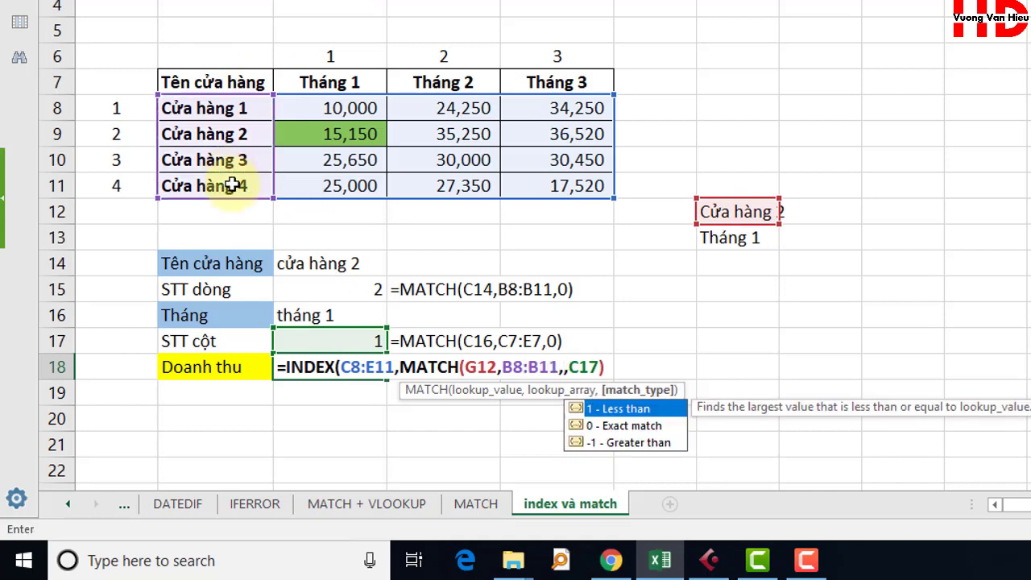
pyautogui.write('0)')
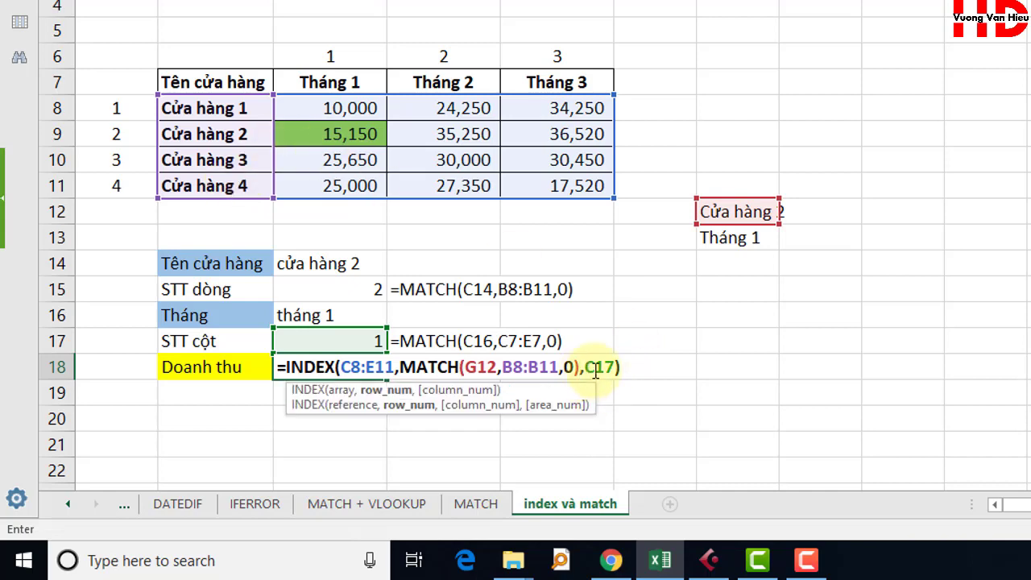
# Replace C17 with MATCH(G13,C7:E7,0) and commit the nested formula, still returning 15,150
pyautogui.moveTo(583, 368); pyautogui.dragTo(613, 369)
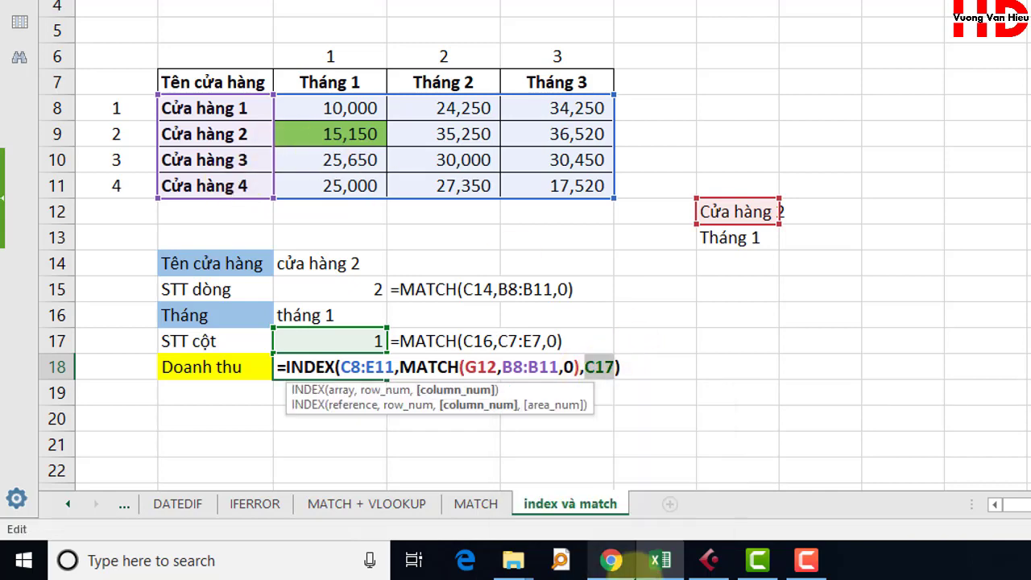
pyautogui.write('match')
pyautogui.press('Tab')
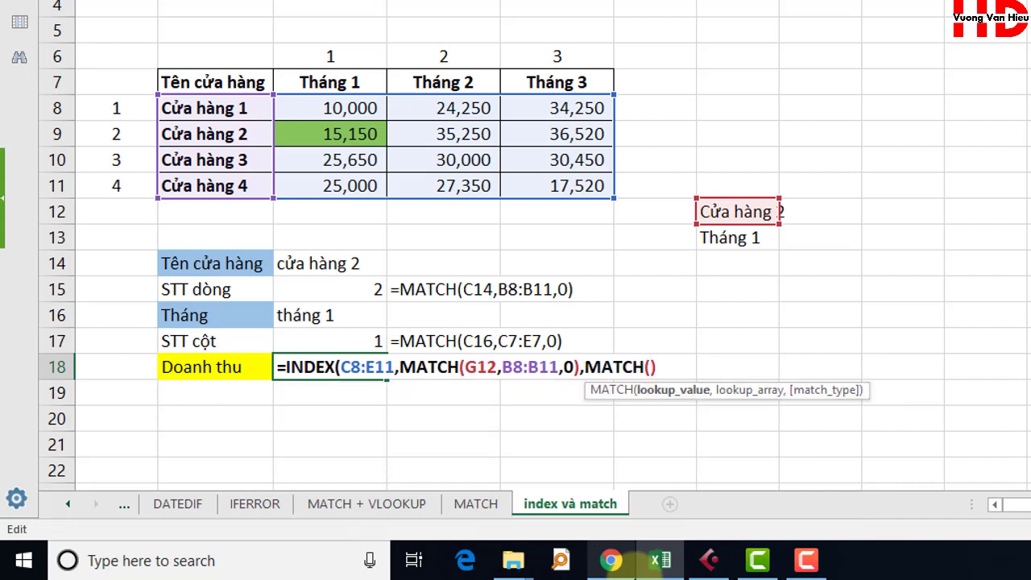
pyautogui.click(729, 238)
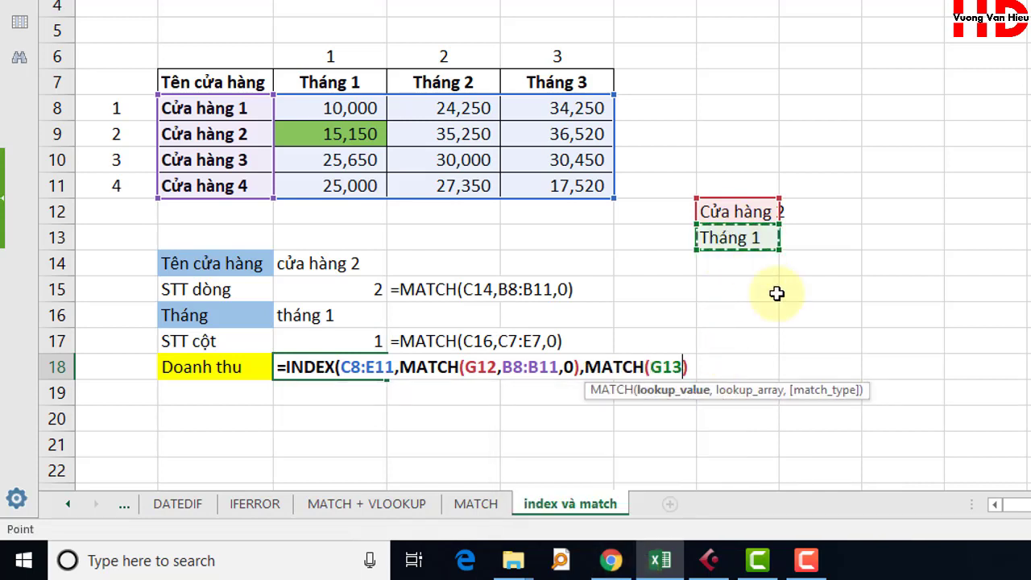
pyautogui.write(',')
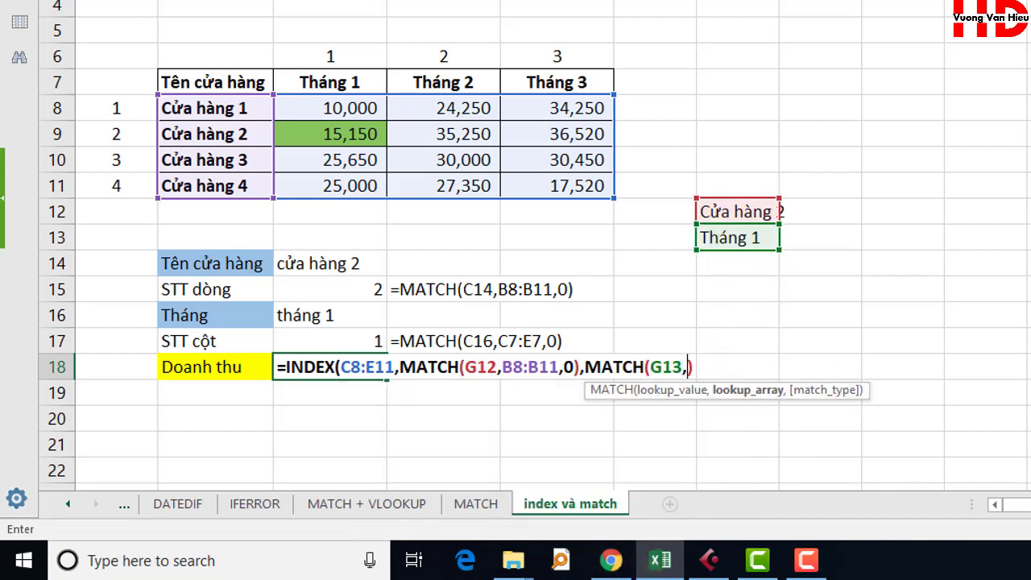
pyautogui.click(348, 82)
pyautogui.moveTo(348, 81); pyautogui.dragTo(582, 79)
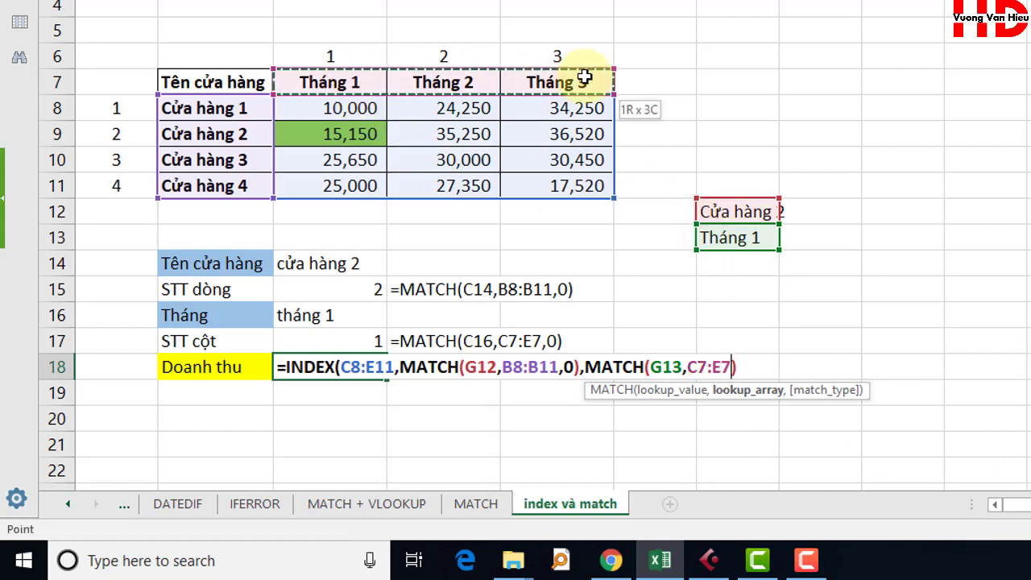
pyautogui.write(',')
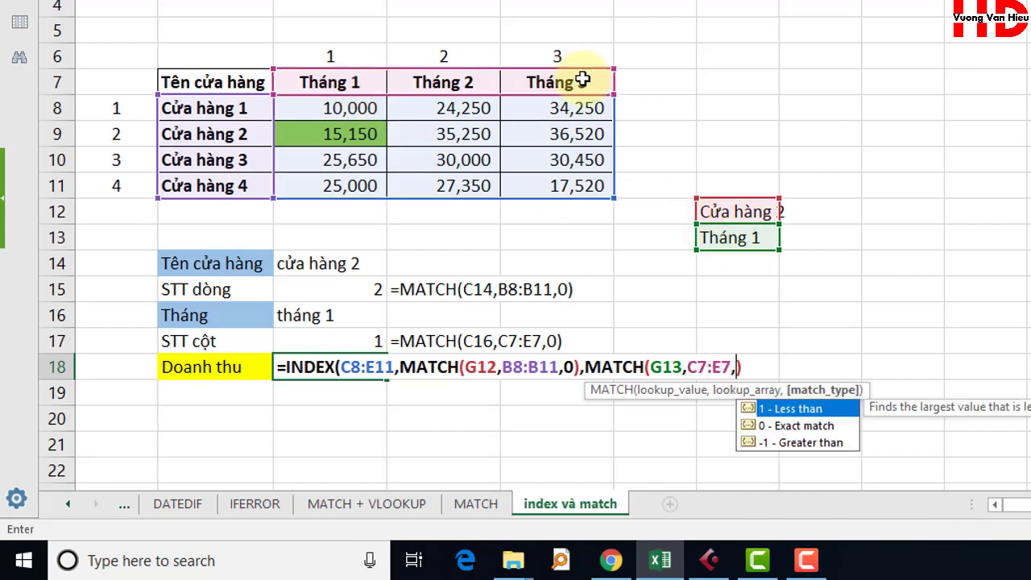
pyautogui.write('0)')
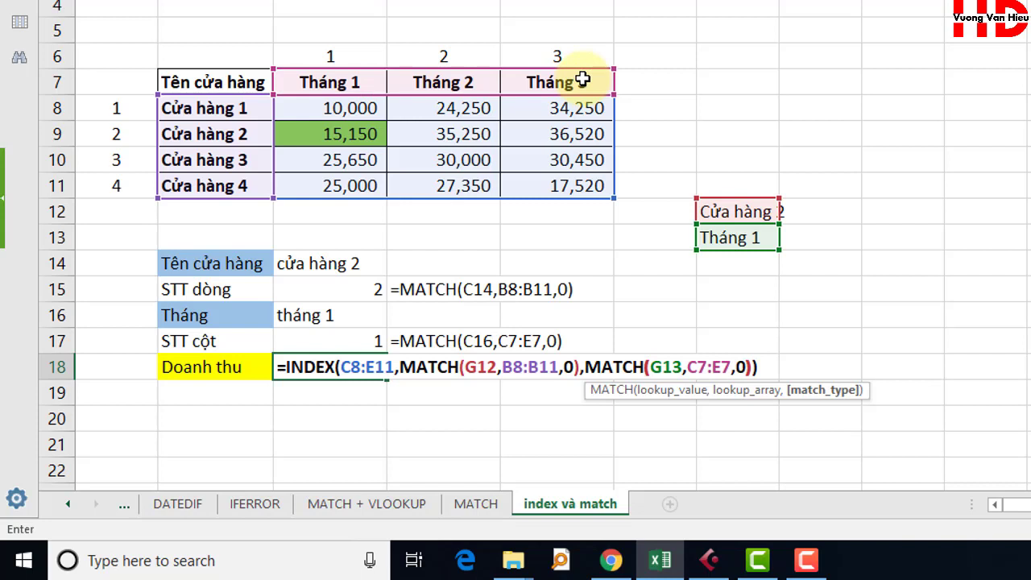
pyautogui.press('Return')
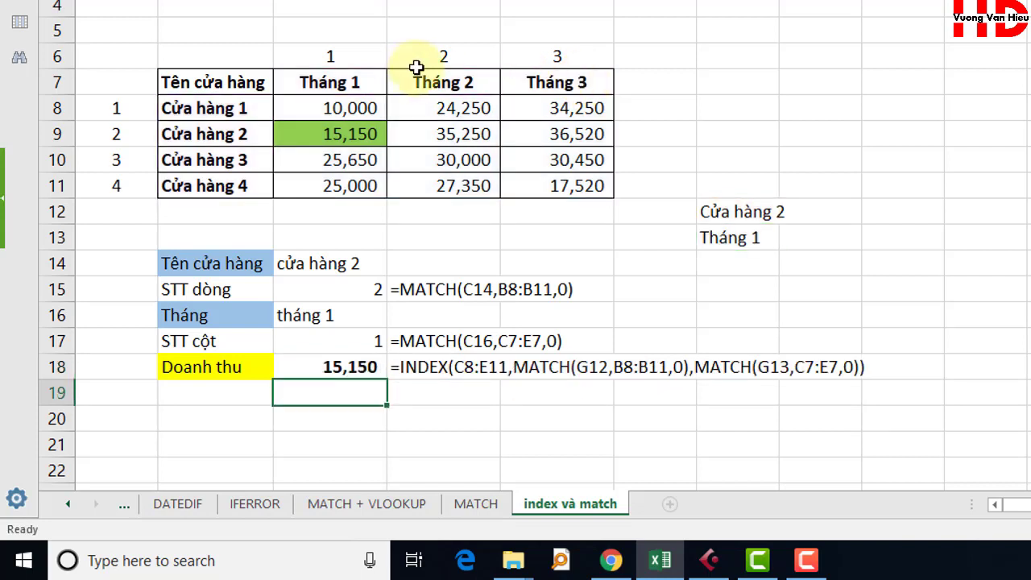
pyautogui.click(345, 368)
pyautogui.click(373, 419)
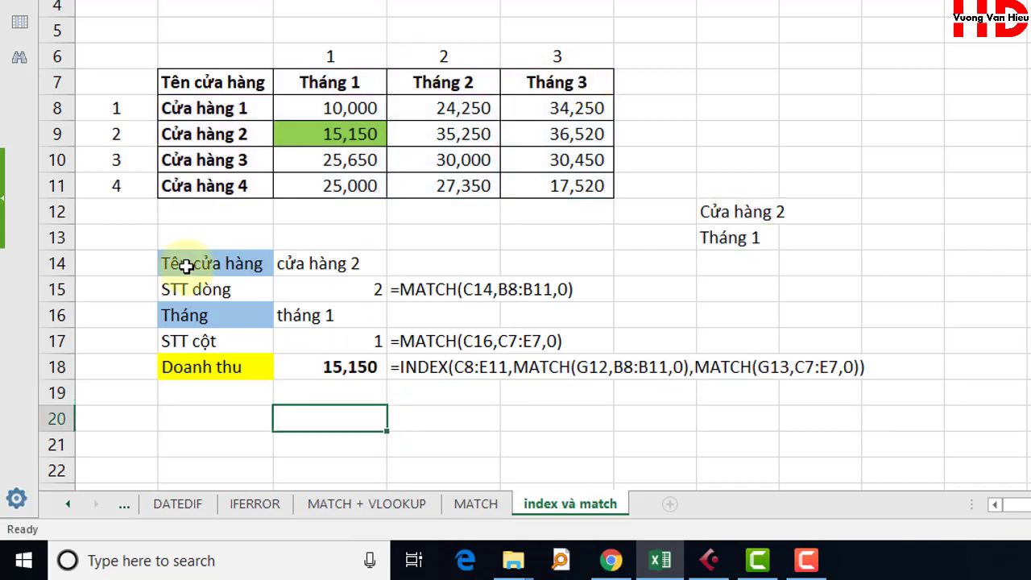
pyautogui.moveTo(180, 265); pyautogui.dragTo(585, 336)
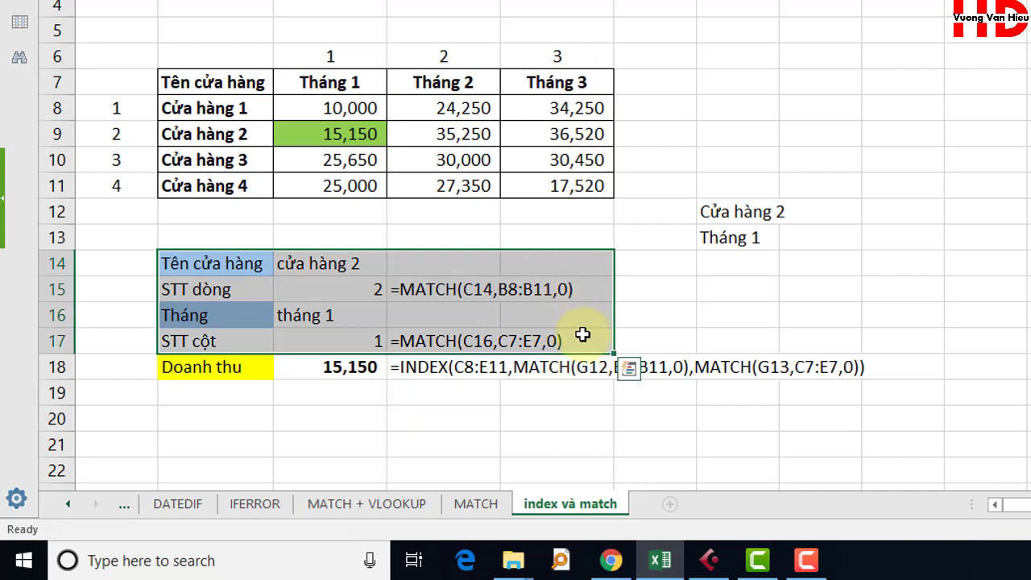
# Clear the old helper rows B14:E17
pyautogui.press('Delete')
pyautogui.click(564, 469)
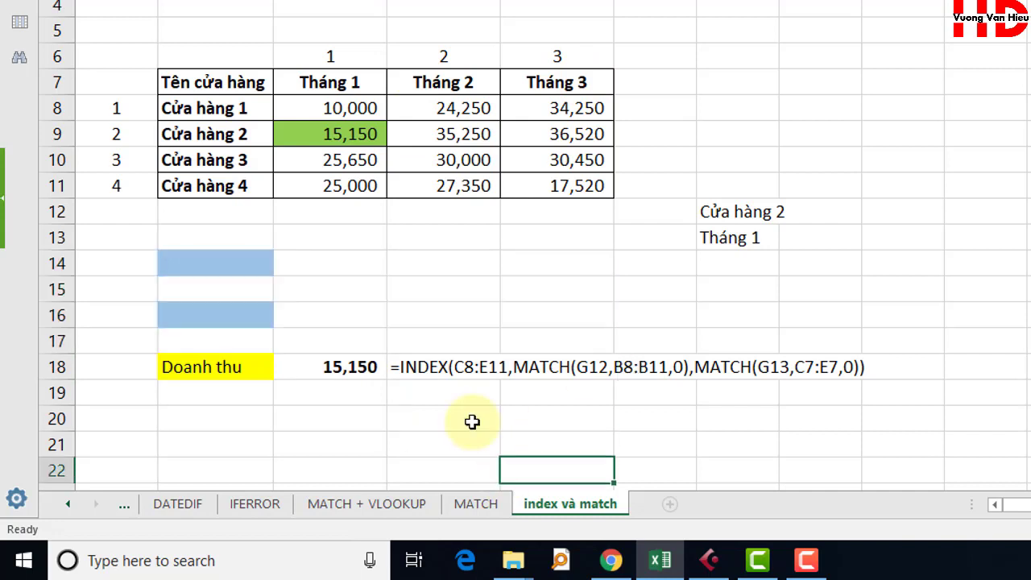
pyautogui.click(346, 369)
# Change the store in G12 to Cửa hàng 3 and check the revenue result
pyautogui.click(749, 211)
pyautogui.doubleClick(775, 211)
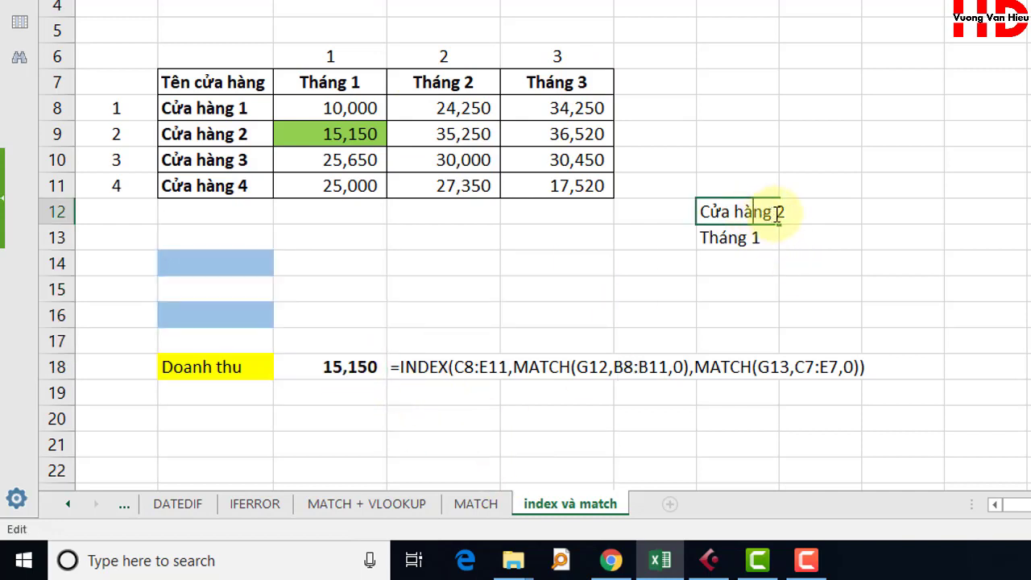
pyautogui.press('BackSpace')
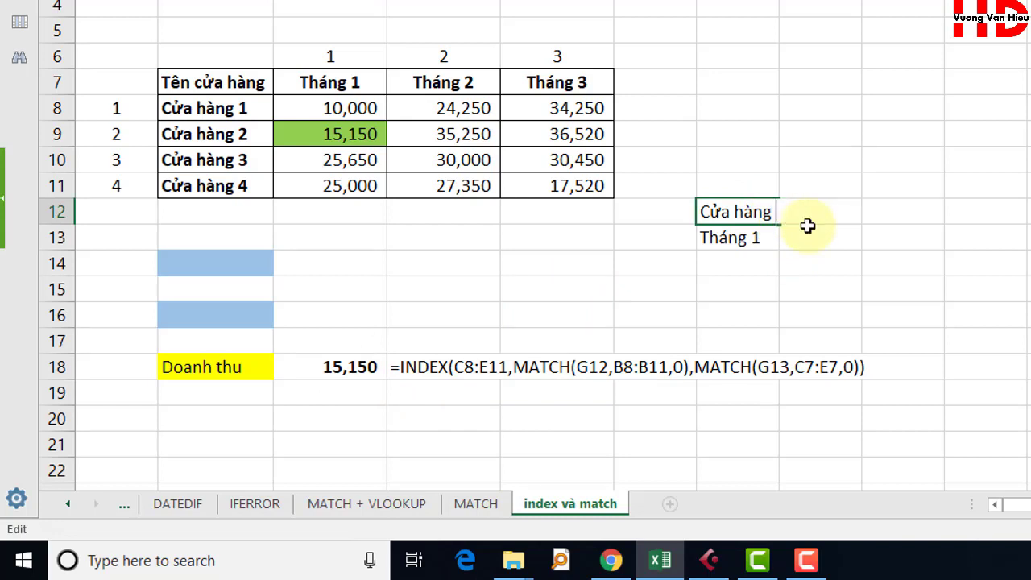
pyautogui.write('3')
pyautogui.press('Return')
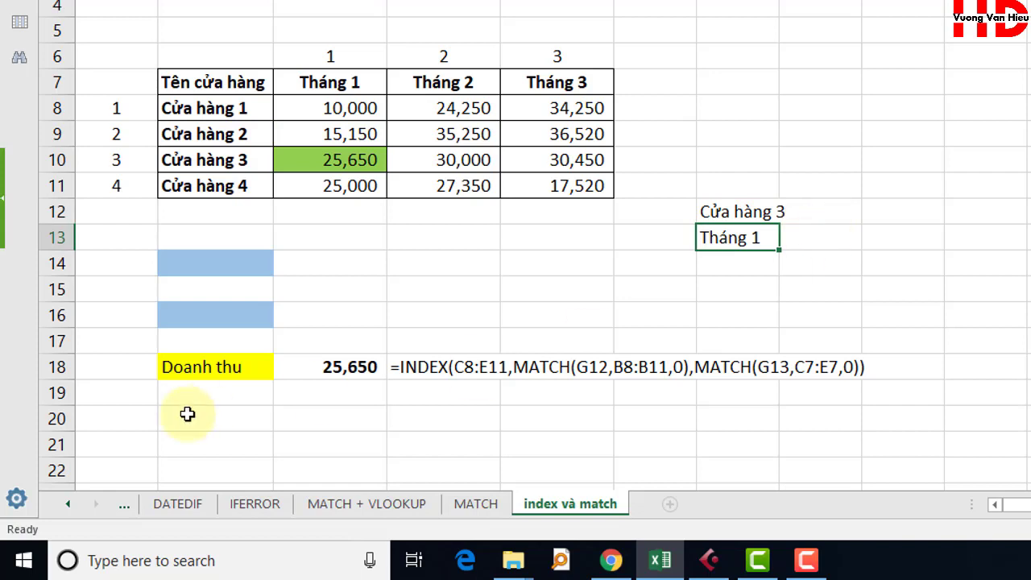
pyautogui.click(346, 369)
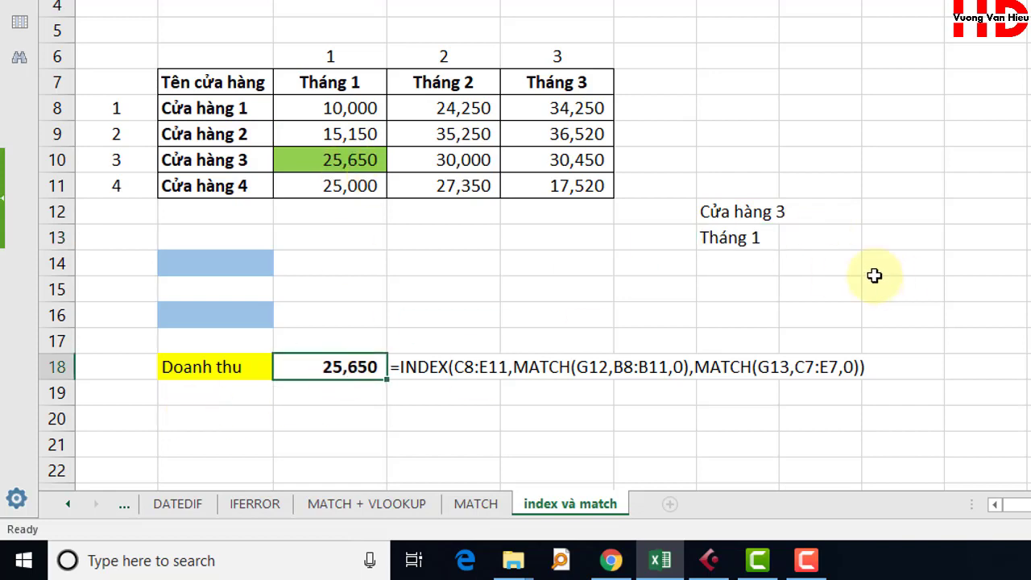
# Change the month in G13 to Tháng 3, so Doanh thu returns 30,450
pyautogui.doubleClick(753, 236)
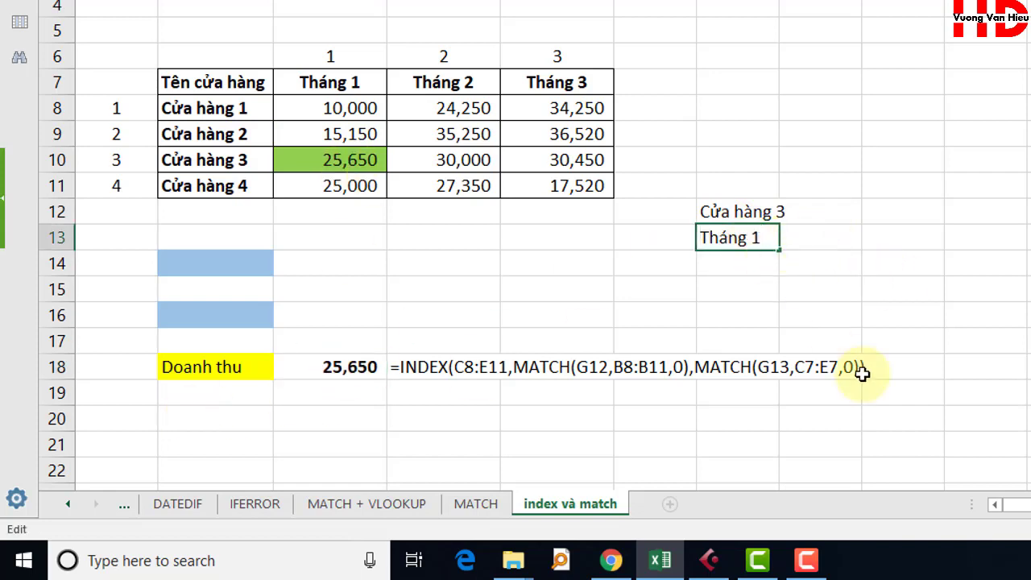
pyautogui.write('3')
pyautogui.press('Return')
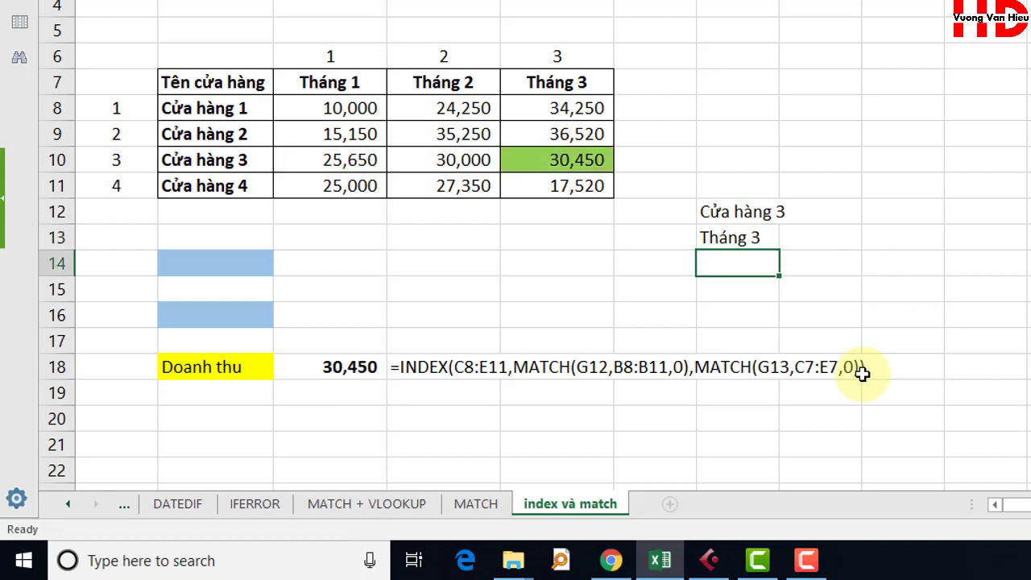
pyautogui.click(367, 365)
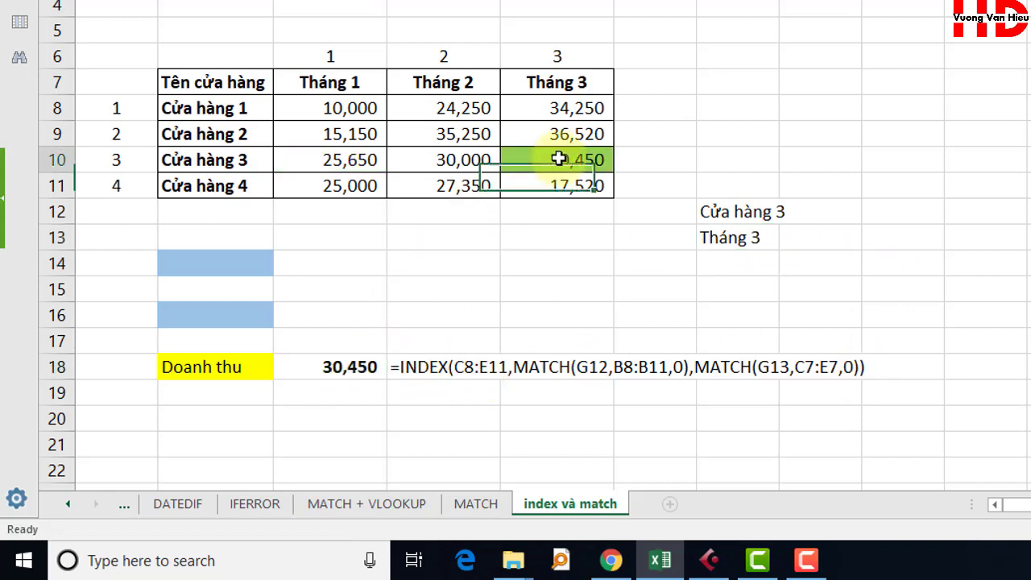
pyautogui.click(642, 254)
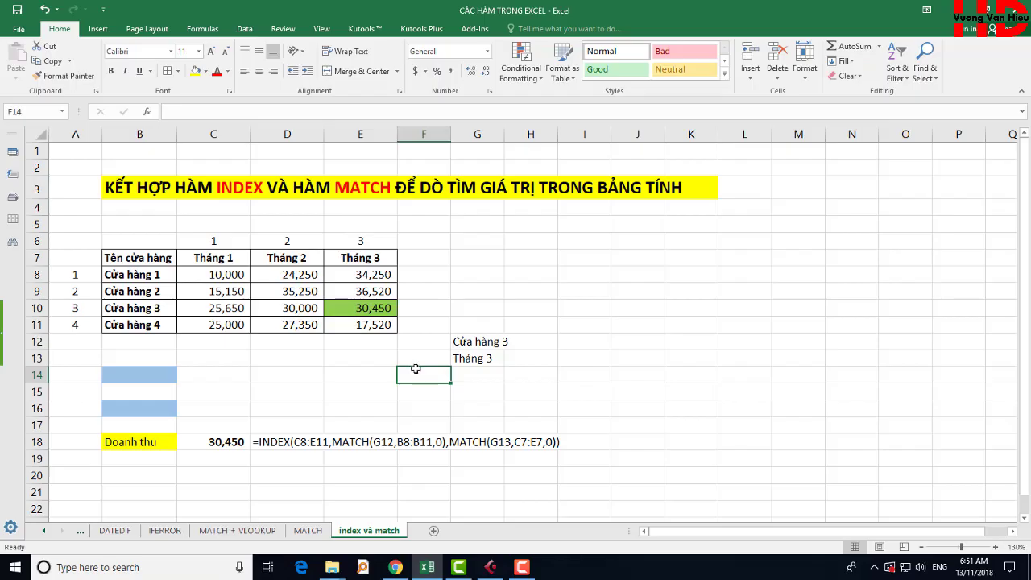
# Check C18's formula, then change G12 to 'Cửa hàng 2' and G13 to 'Tháng 2'
pyautogui.click(201, 445)
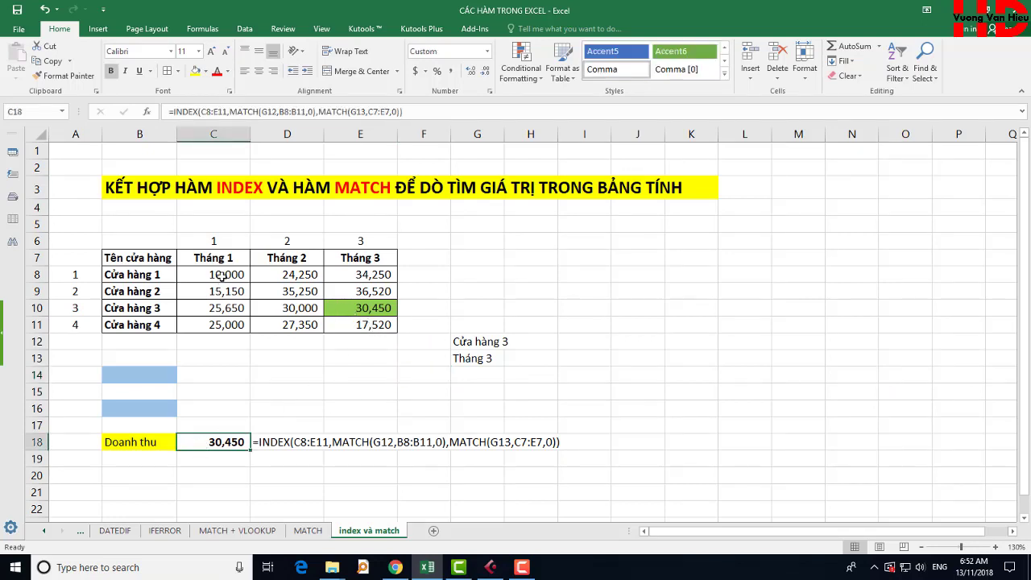
pyautogui.moveTo(222, 275); pyautogui.dragTo(357, 325)
pyautogui.click(379, 375)
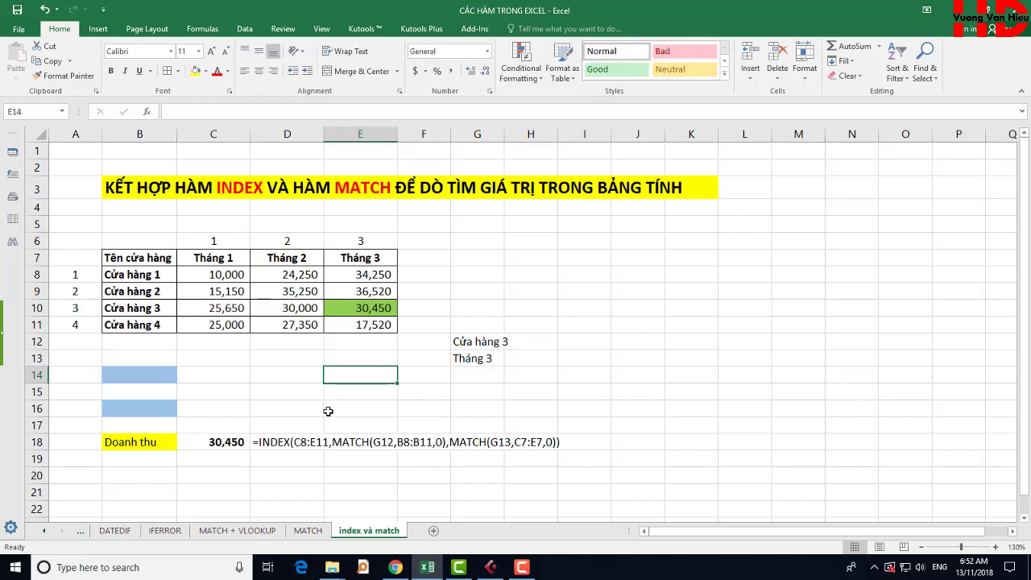
pyautogui.click(487, 345)
pyautogui.doubleClick(503, 342)
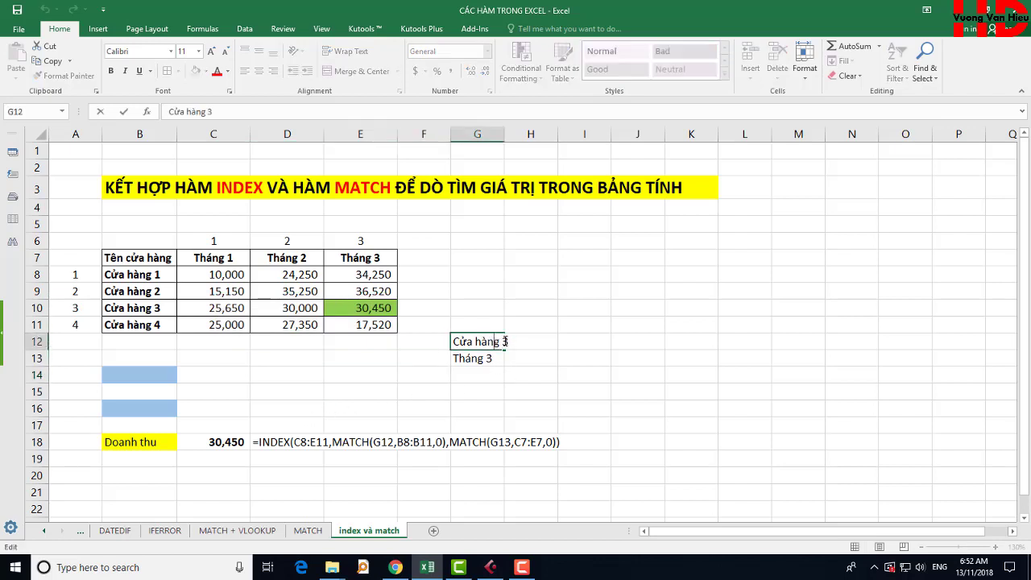
pyautogui.press('BackSpace')
pyautogui.press('Return')
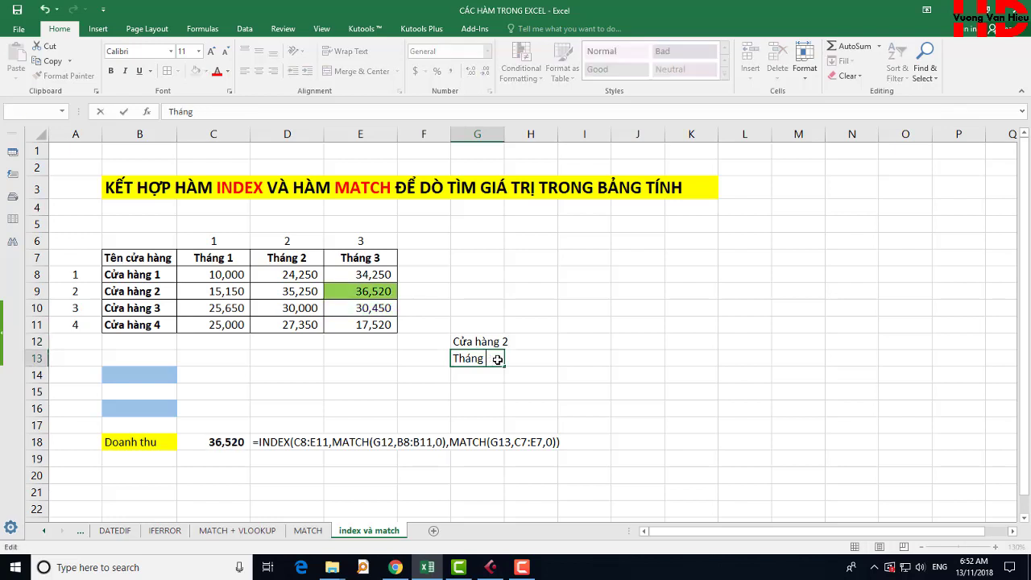
pyautogui.write('2')
pyautogui.press('Return')
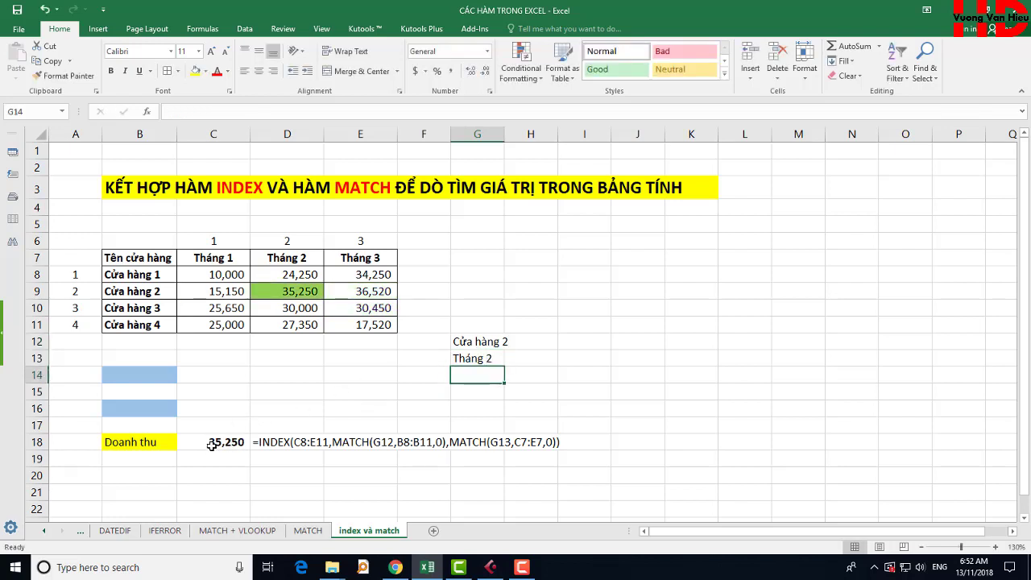
# Review C18's formula and the C8:E11 revenue range to confirm the 35,250 result
pyautogui.click(207, 450)
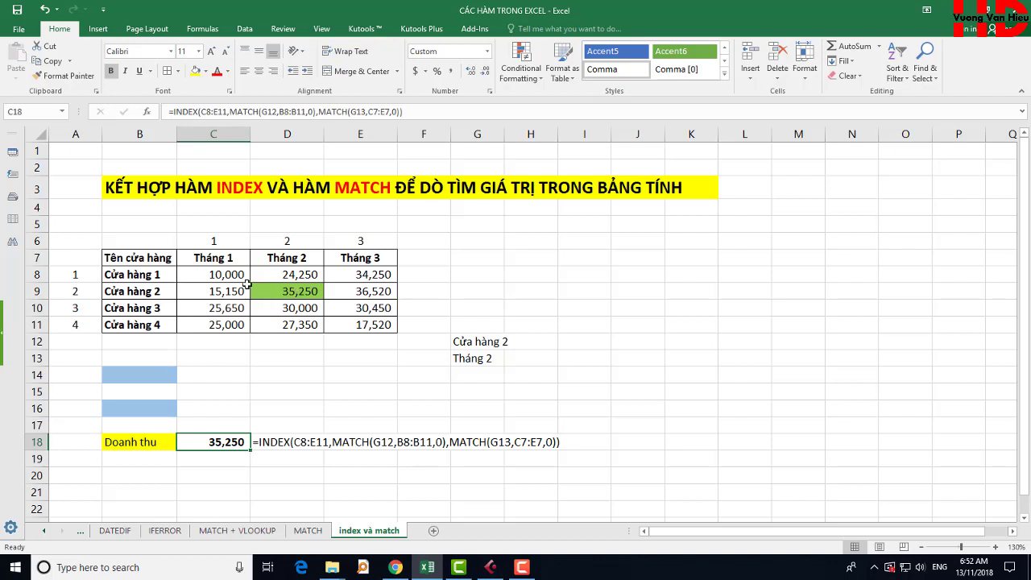
pyautogui.moveTo(213, 275); pyautogui.dragTo(369, 320)
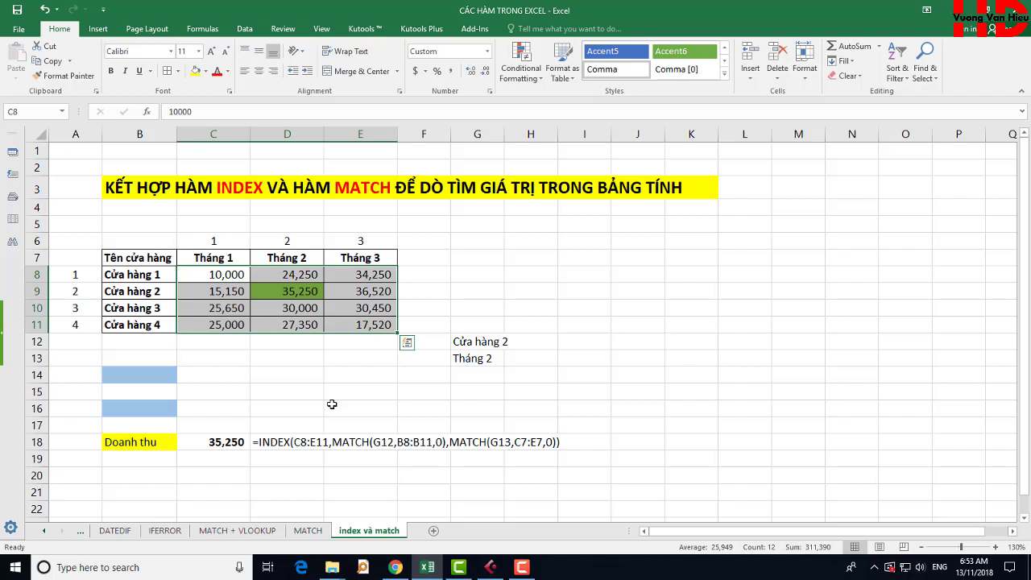
pyautogui.click(518, 322)
pyautogui.press('Left')
pyautogui.press('Up')
pyautogui.press('Up')
pyautogui.press('Up')
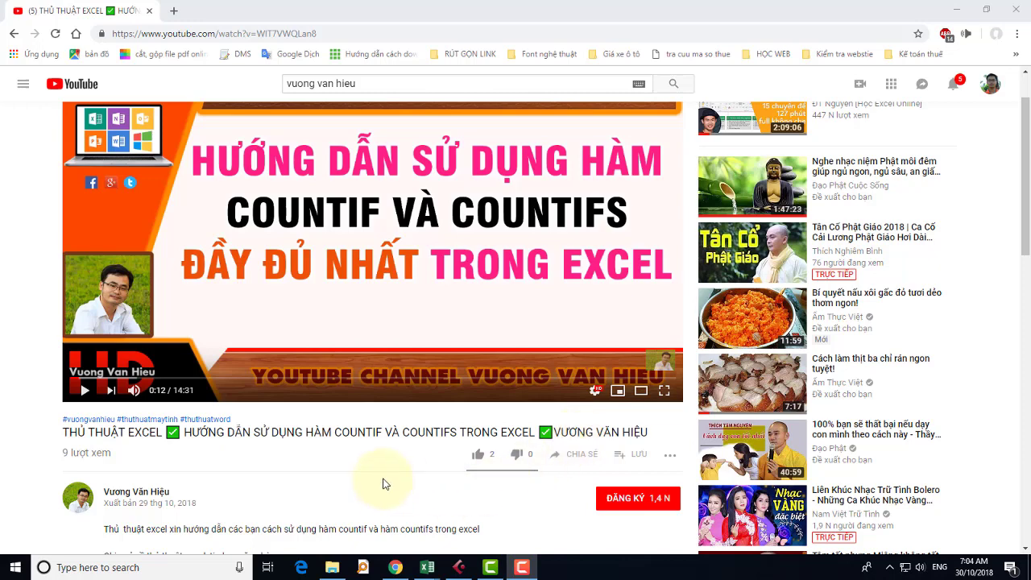
pyautogui.scroll(-3, 383, 483)
pyautogui.click(202, 508)
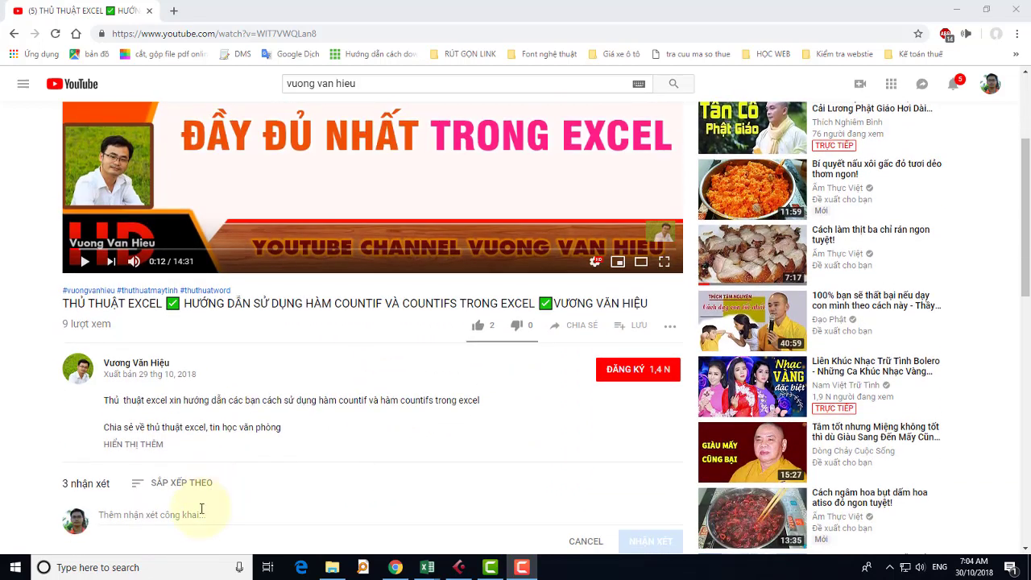
pyautogui.scroll(-3, 232, 400)
pyautogui.scroll(5, 478, 463)
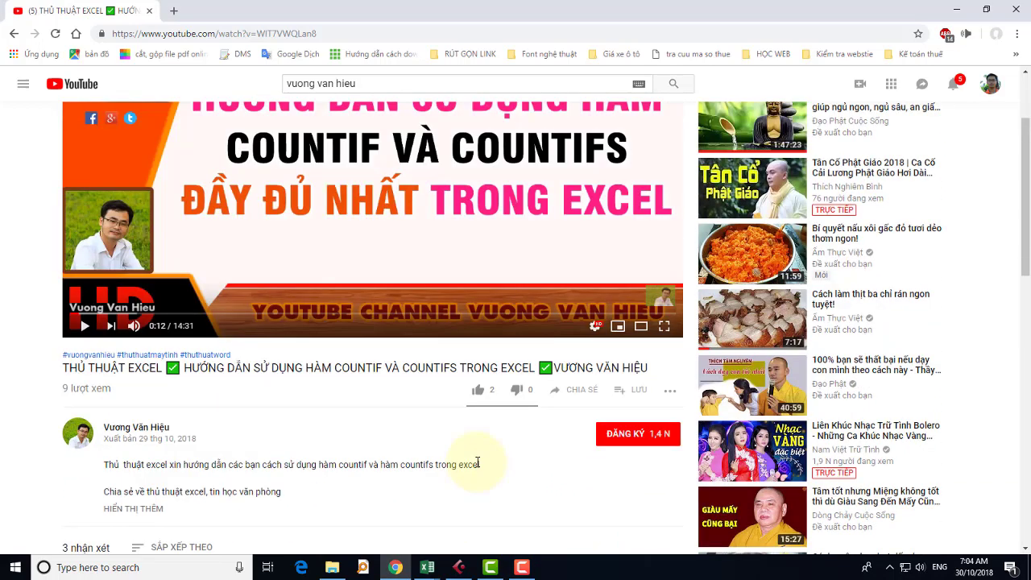
pyautogui.scroll(-1, 478, 463)
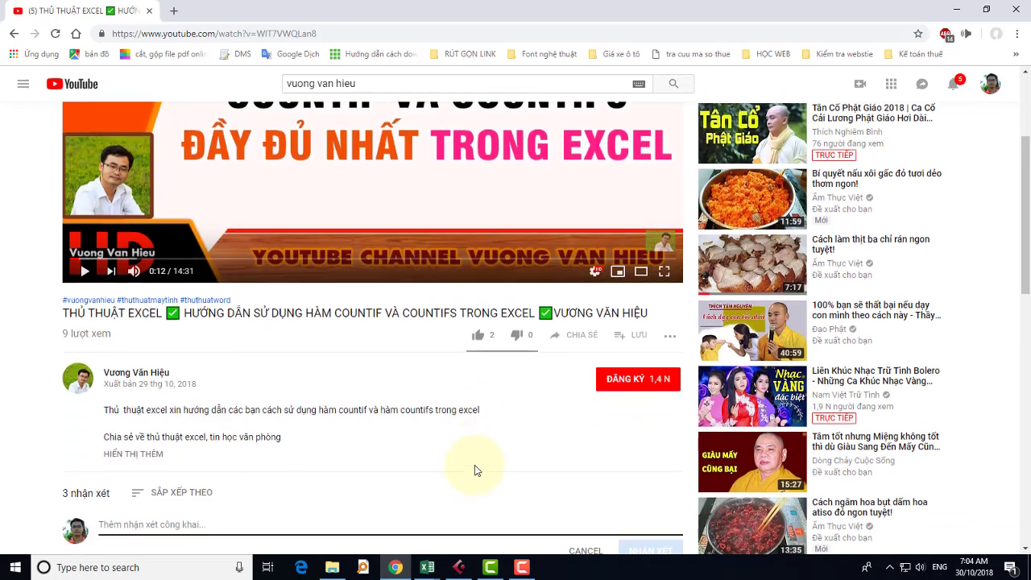
pyautogui.click(185, 524)
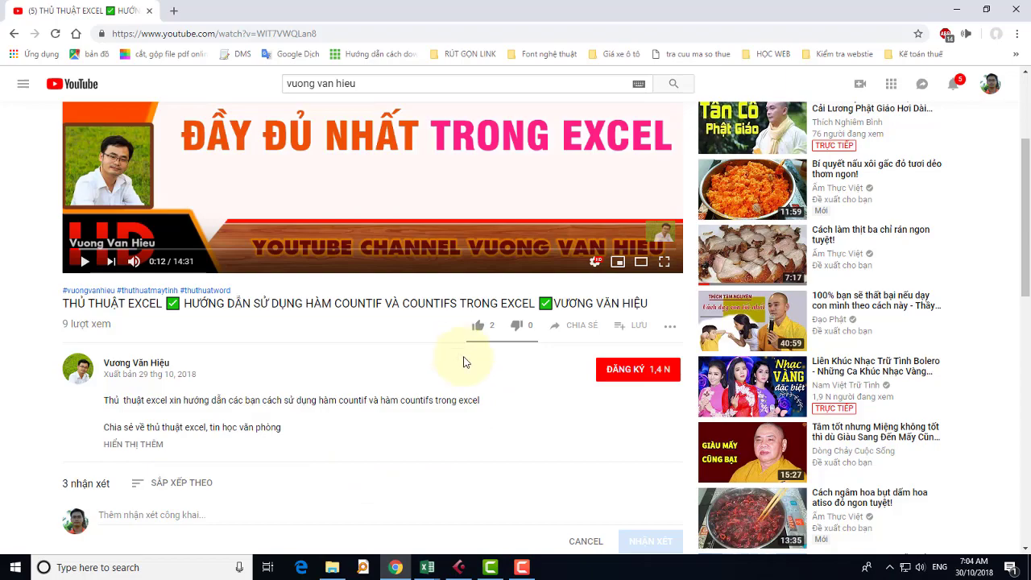
pyautogui.scroll(1, 504, 477)
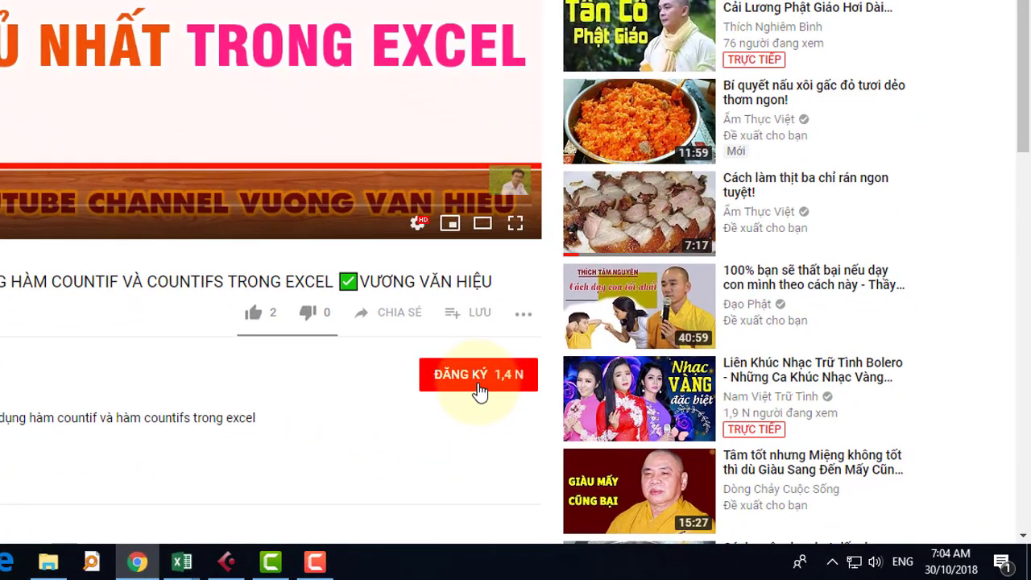
# Subscribe to the COUNTIF/COUNTIFS tutorial's channel and set its bell to all notifications
pyautogui.click(476, 391)
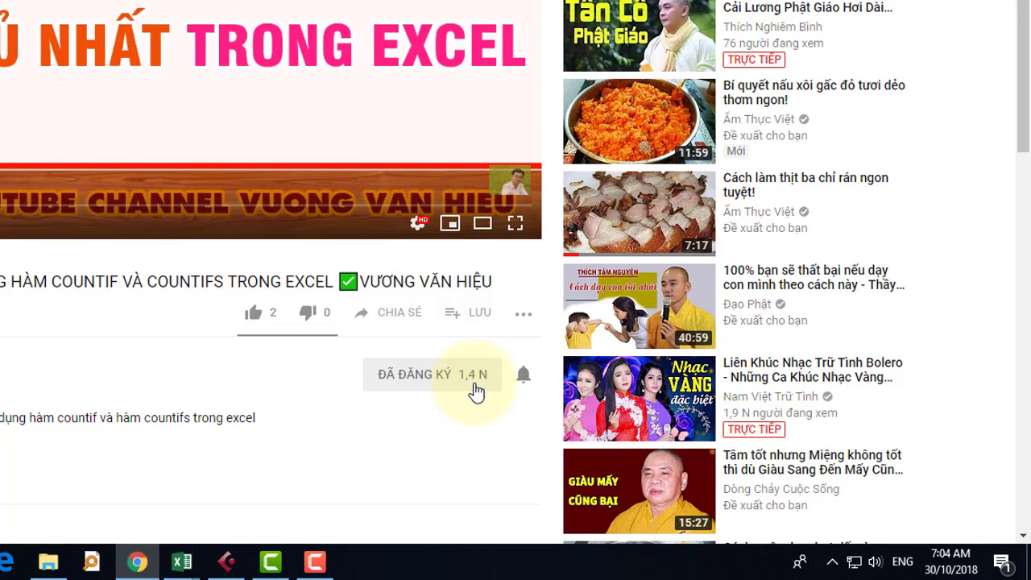
pyautogui.click(525, 387)
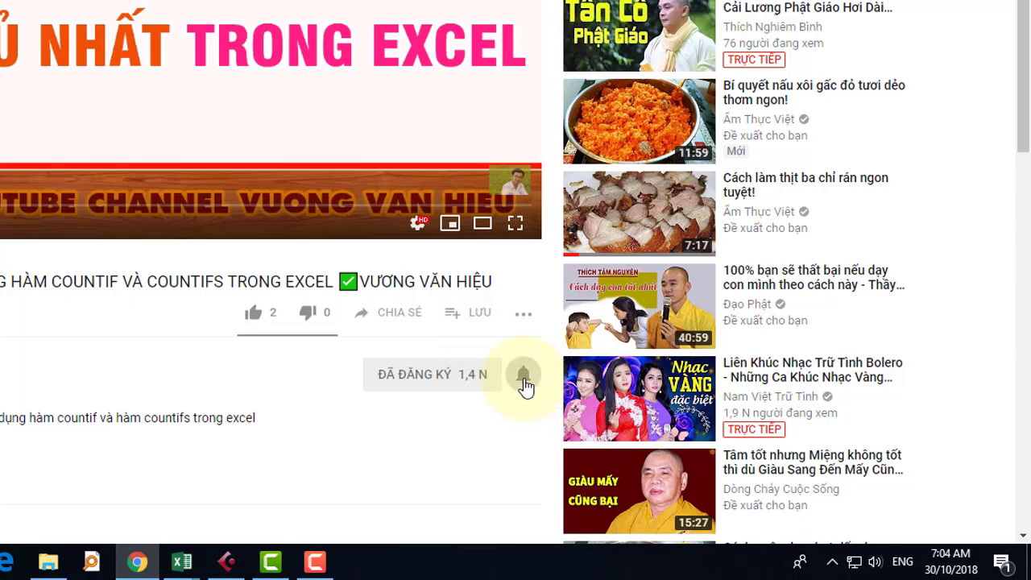
pyautogui.click(524, 386)
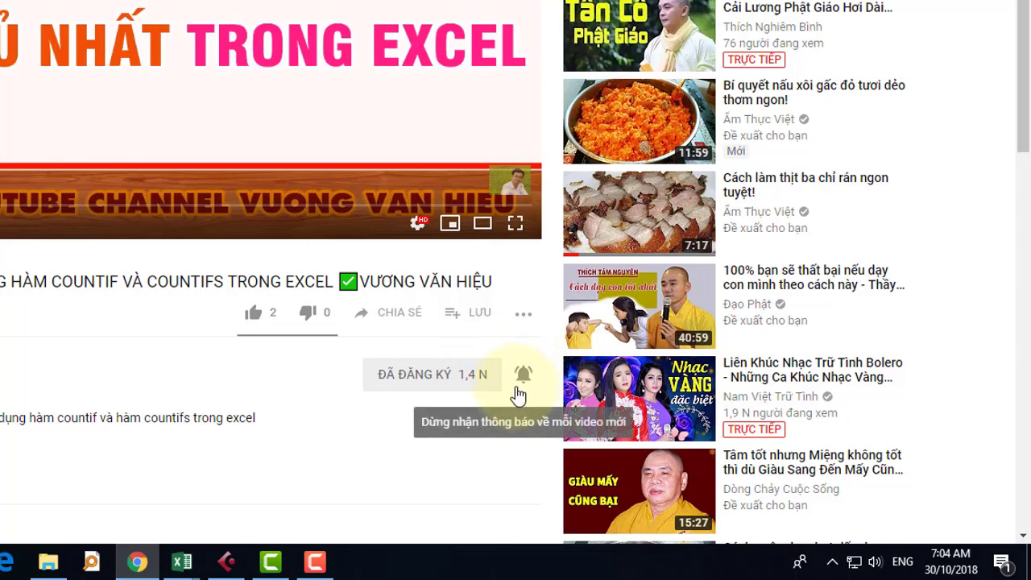
pyautogui.click(520, 382)
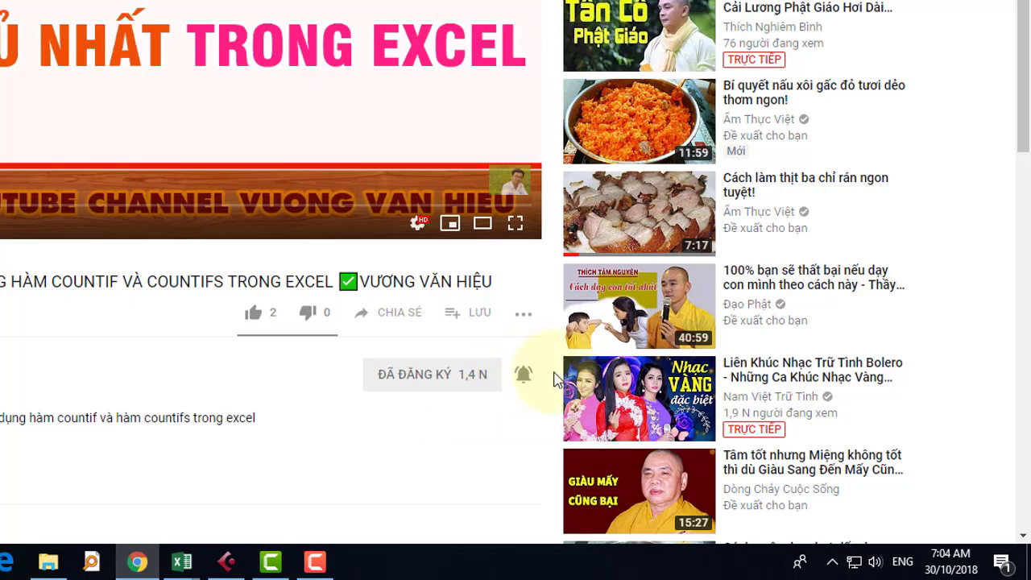
pyautogui.click(524, 378)
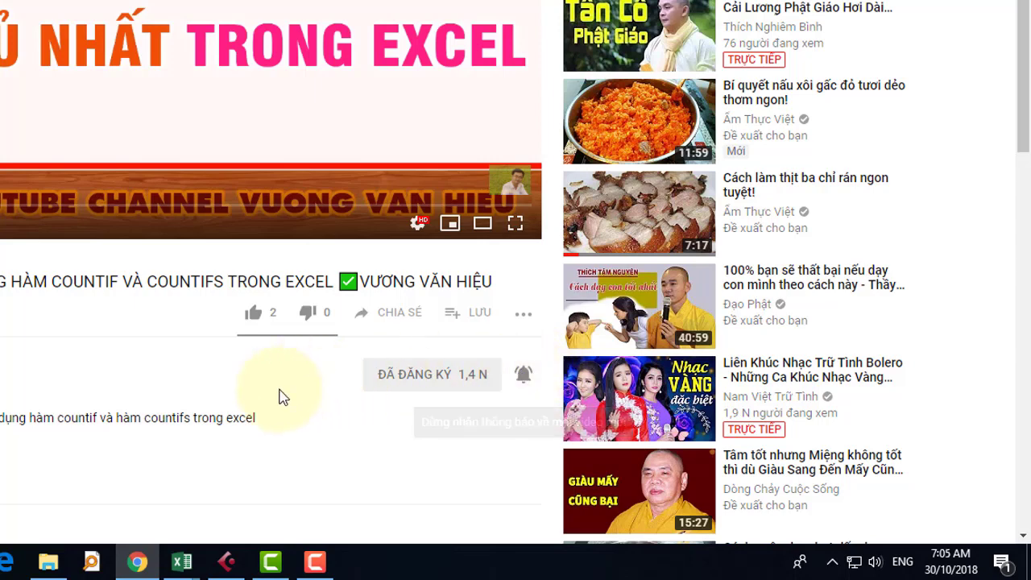
pyautogui.scroll(2, 282, 398)
pyautogui.scroll(-3, 281, 398)
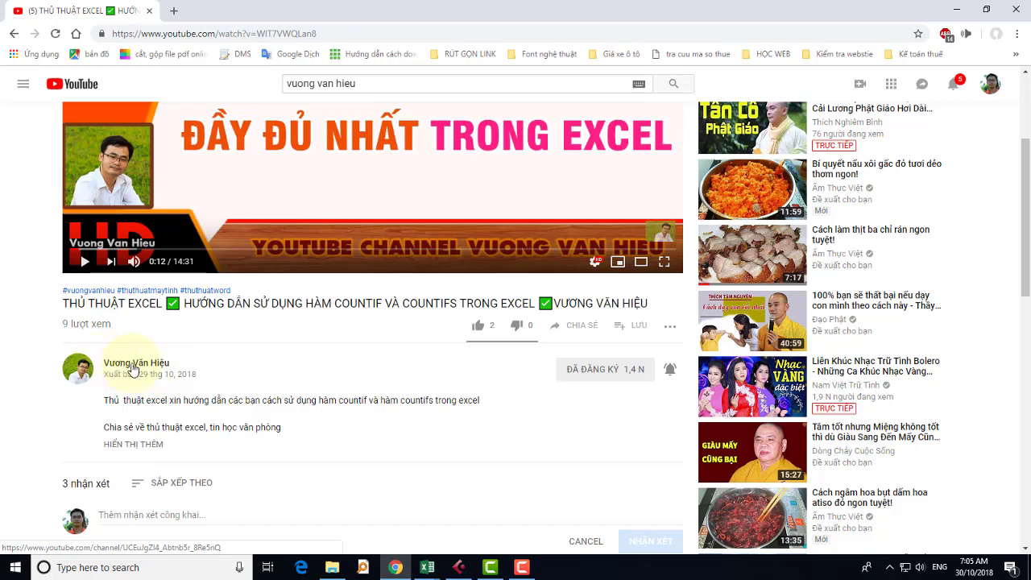
# Open the channel's page and scroll through its uploads on the VIDEO tab
pyautogui.click(135, 369)
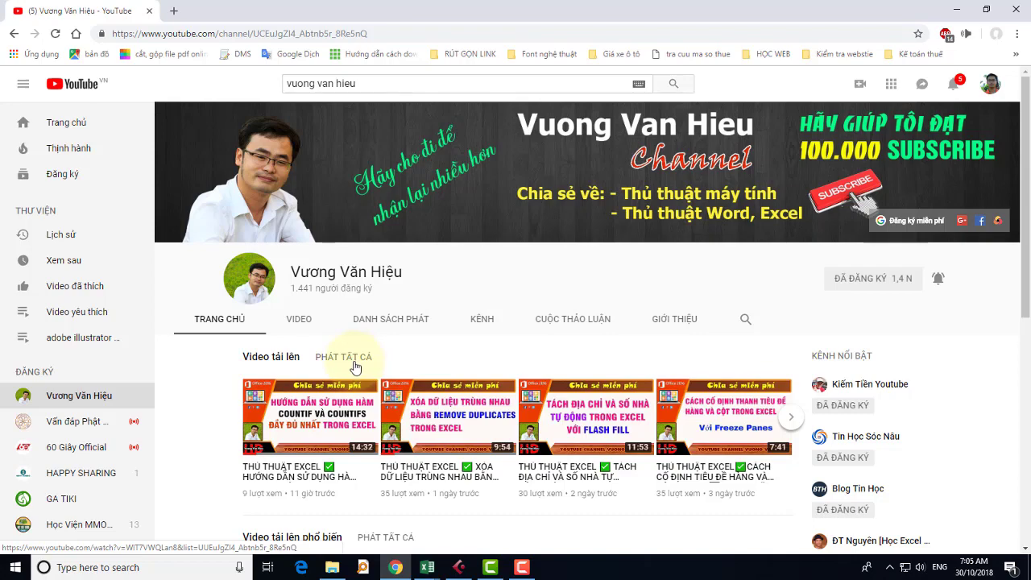
pyautogui.click(301, 326)
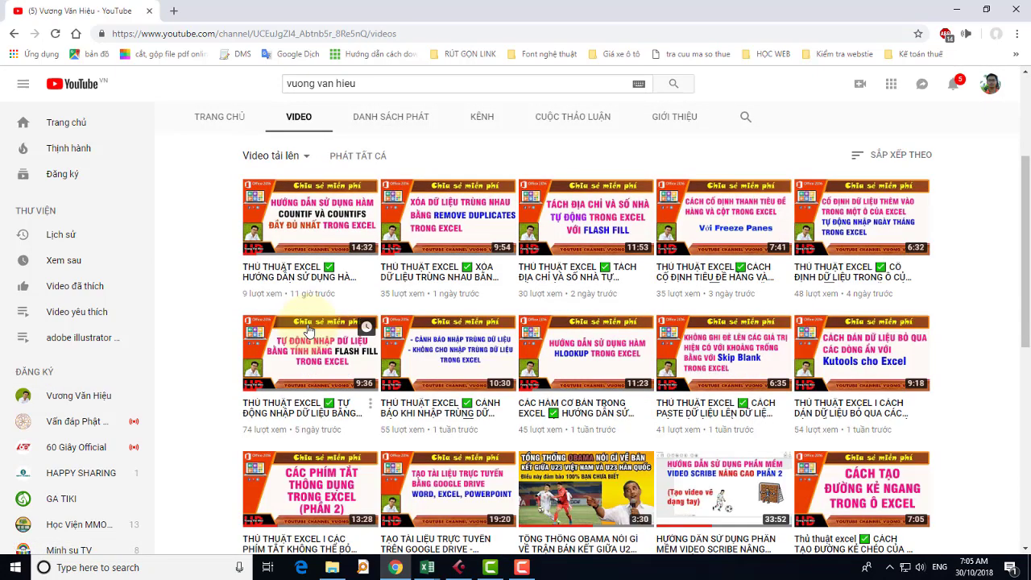
pyautogui.scroll(-1, 456, 424)
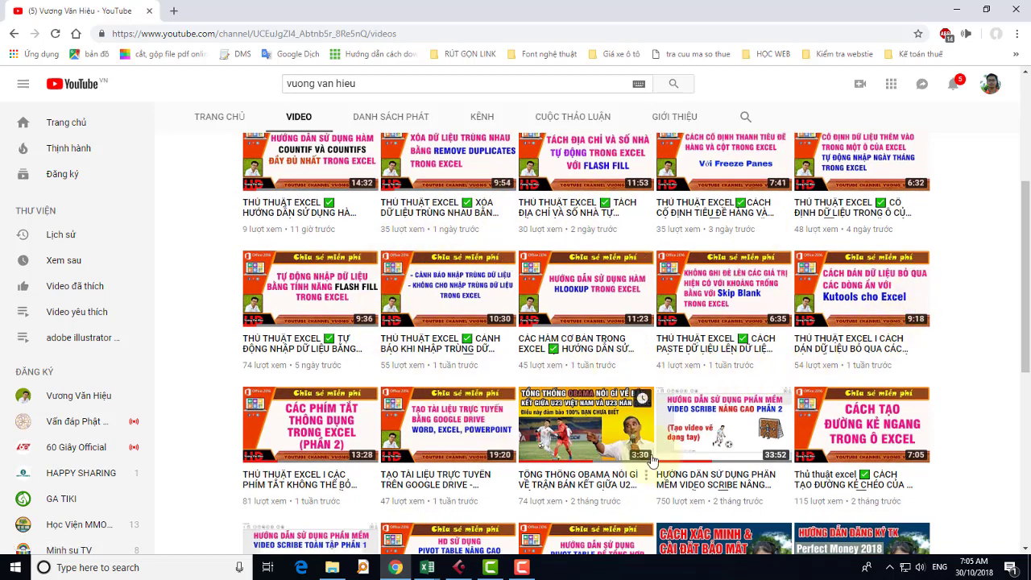
pyautogui.scroll(-1, 600, 458)
pyautogui.scroll(-2, 600, 457)
pyautogui.scroll(-1, 596, 461)
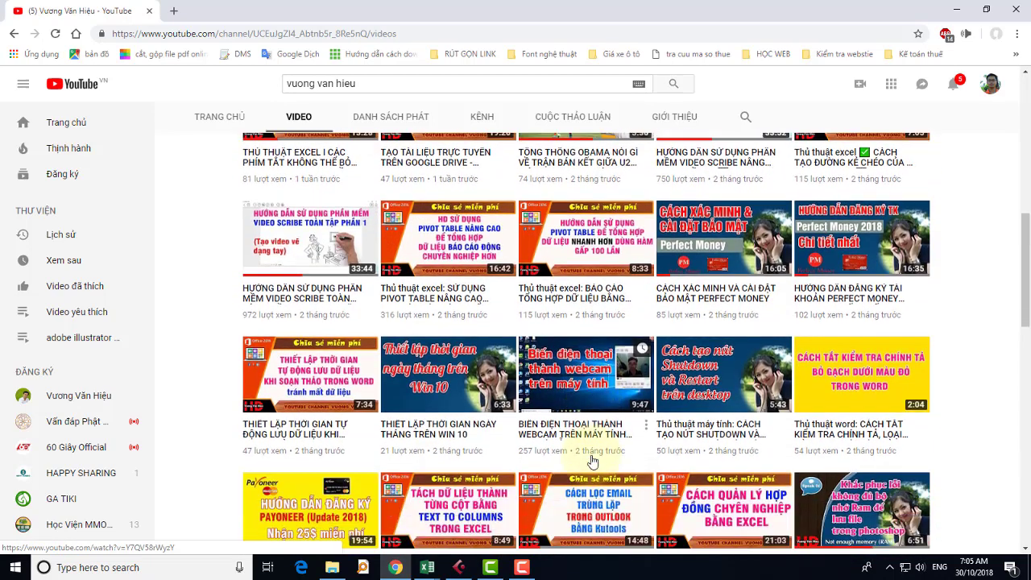
pyautogui.scroll(-1, 721, 407)
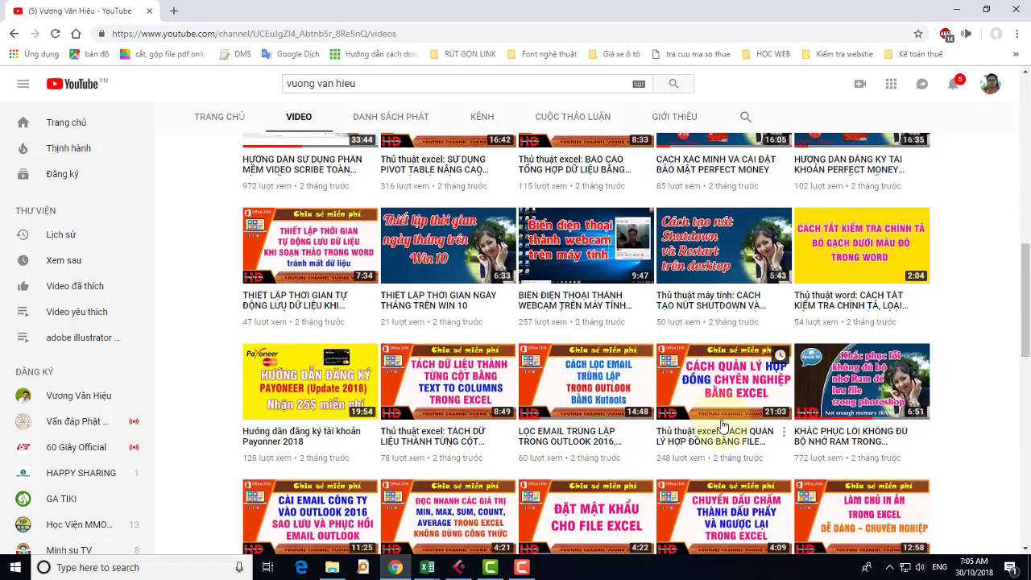
pyautogui.scroll(-1, 722, 427)
# Switch to the DANH SÁCH PHÁT tab to list playlists like THỦ THUẬT EXCEL
pyautogui.scroll(1, 723, 427)
pyautogui.scroll(1, 722, 427)
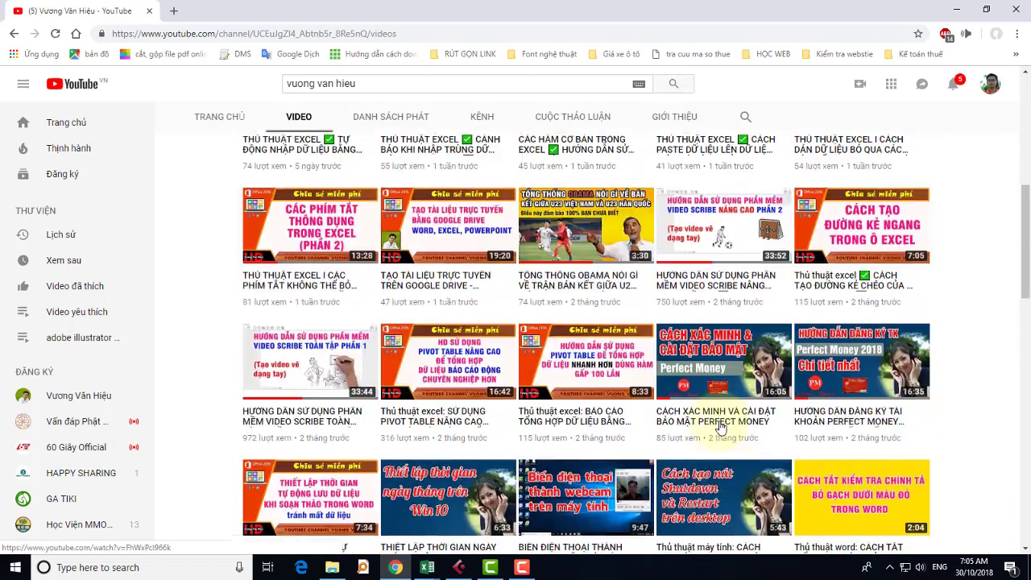
pyautogui.scroll(1, 722, 427)
pyautogui.scroll(1, 721, 427)
pyautogui.scroll(2, 721, 427)
pyautogui.scroll(1, 721, 427)
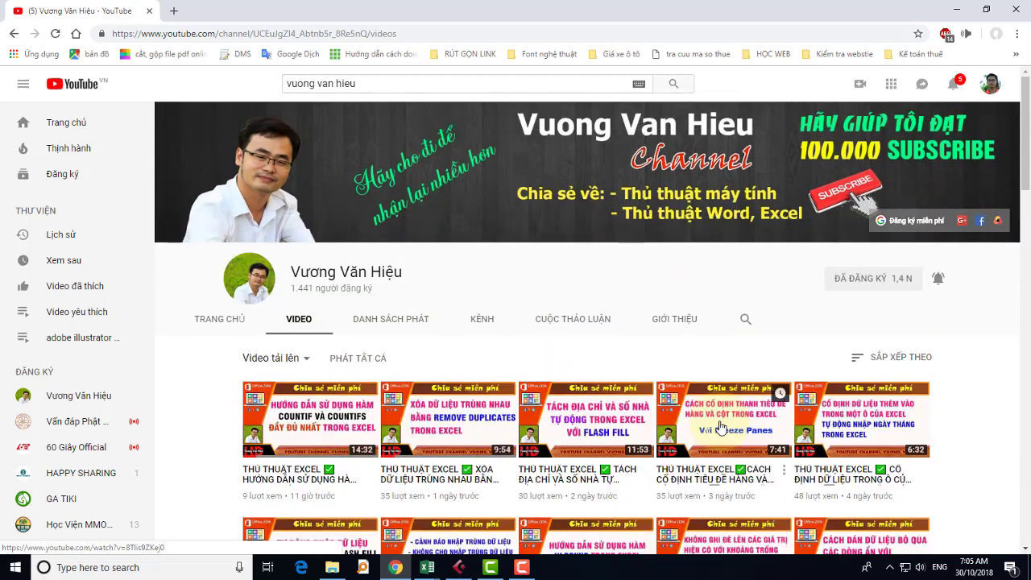
pyautogui.click(387, 318)
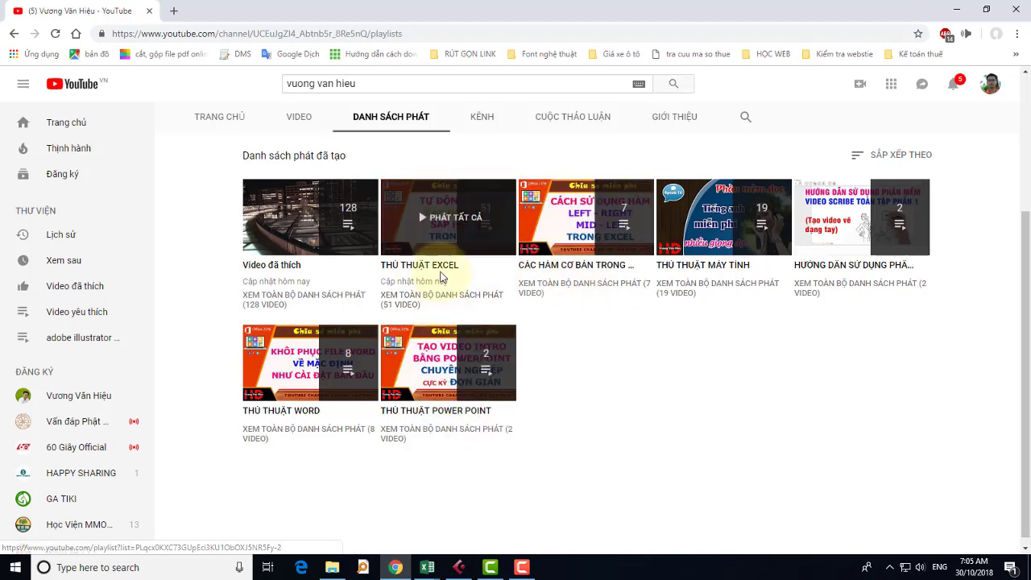
pyautogui.scroll(3, 628, 278)
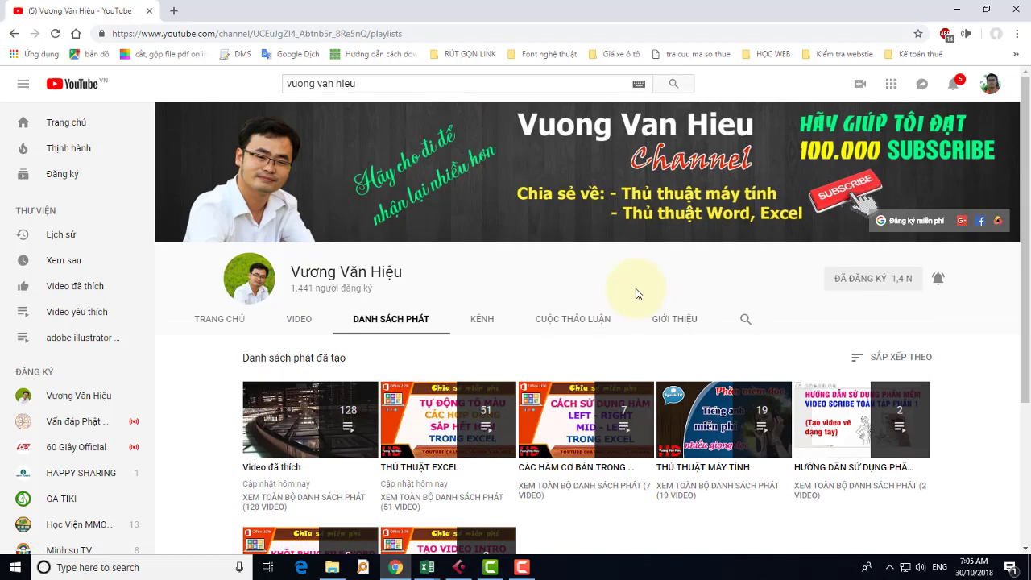